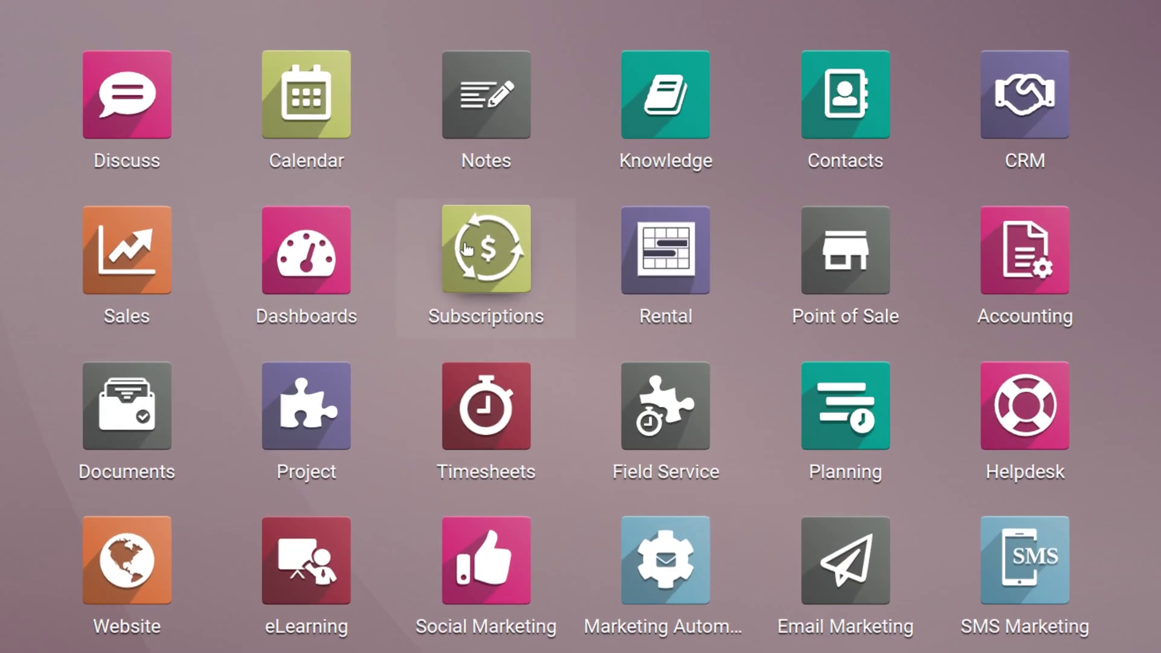
- Open the Subscriptions app and its Reporting menu
{"action": "left_click", "coordinate": [467, 247]}
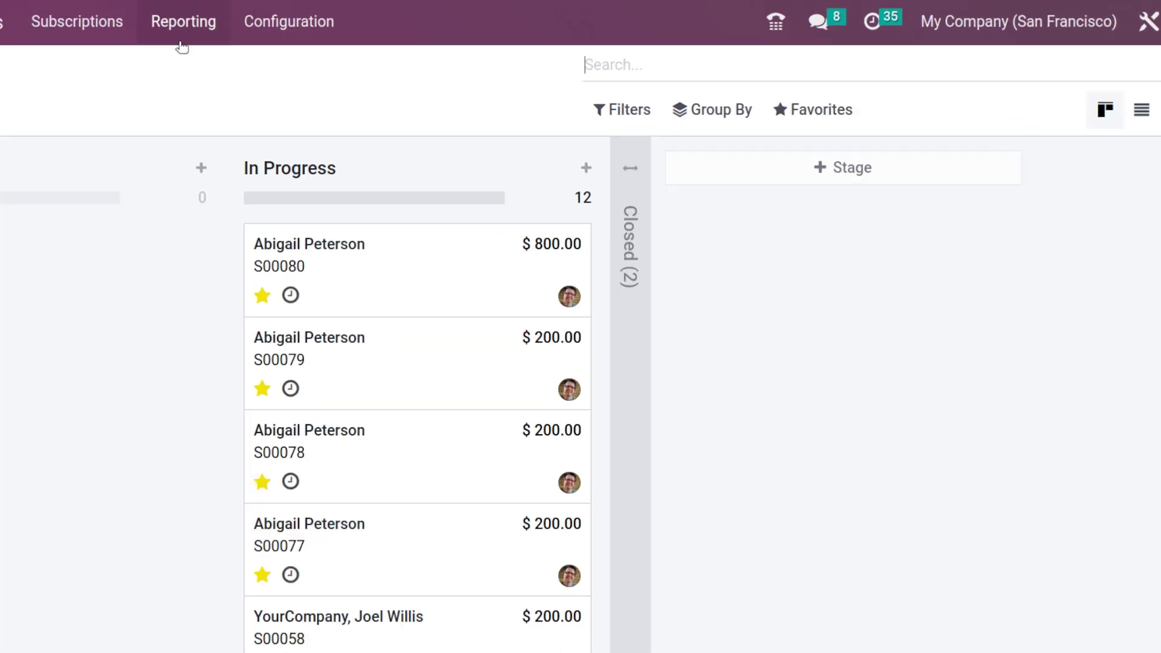
{"action": "left_click", "coordinate": [181, 42]}
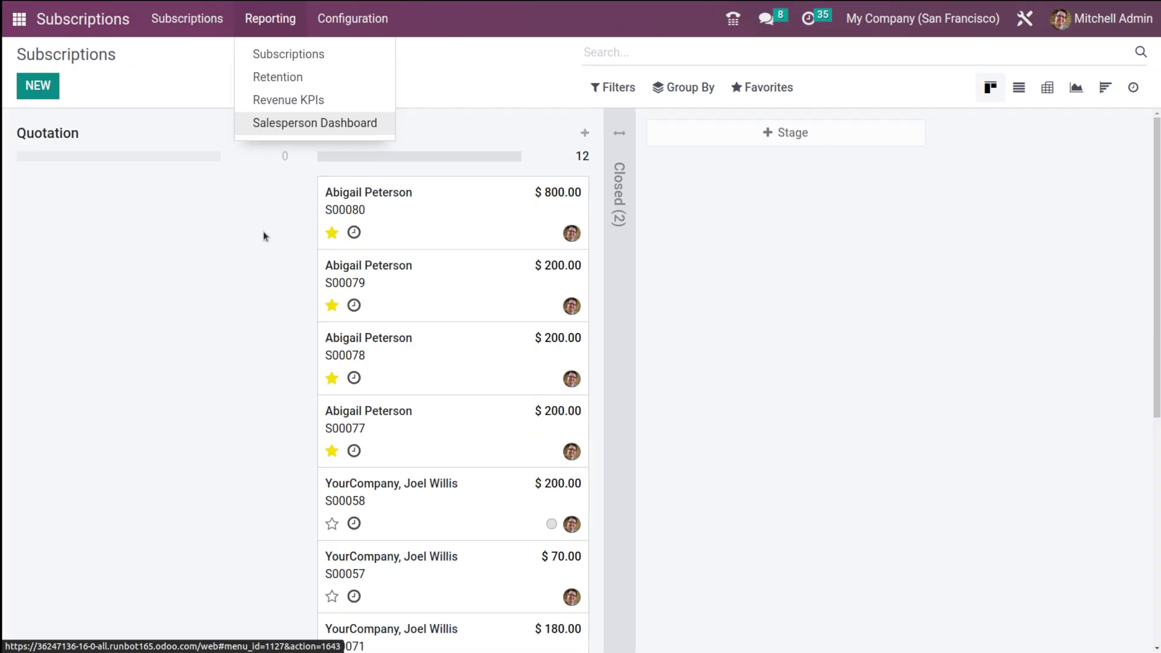
- Open Subscriptions Analysis, compare the Graph and Cohort views, and return to the Pivot table
{"action": "left_click", "coordinate": [299, 63]}
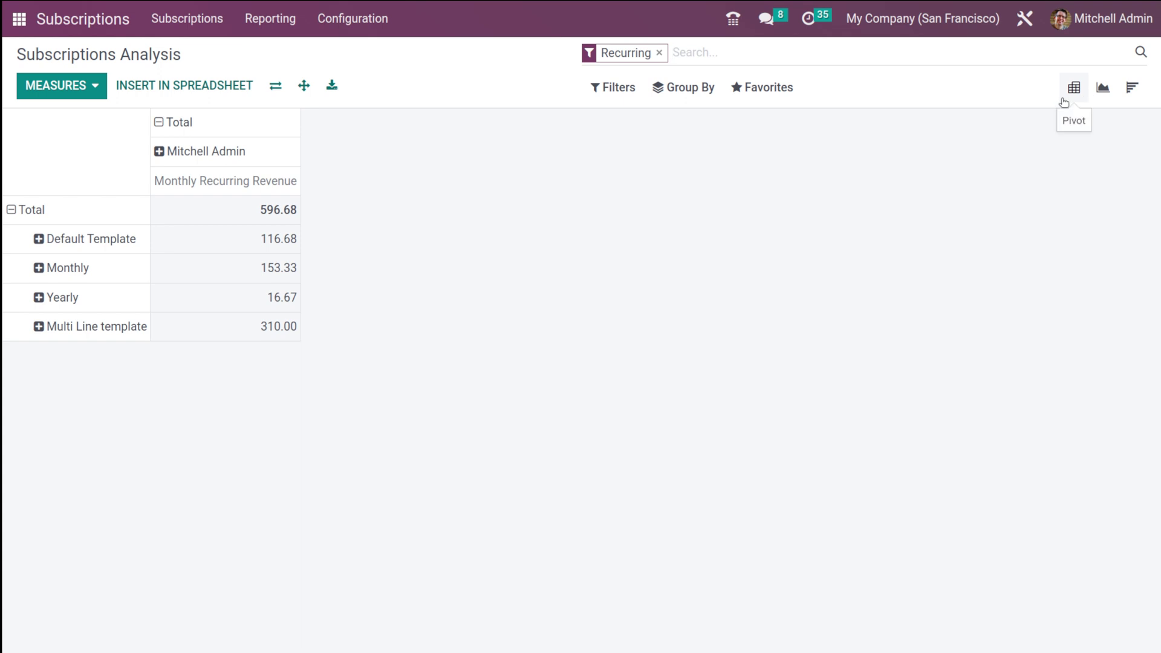
{"action": "left_click", "coordinate": [1105, 88]}
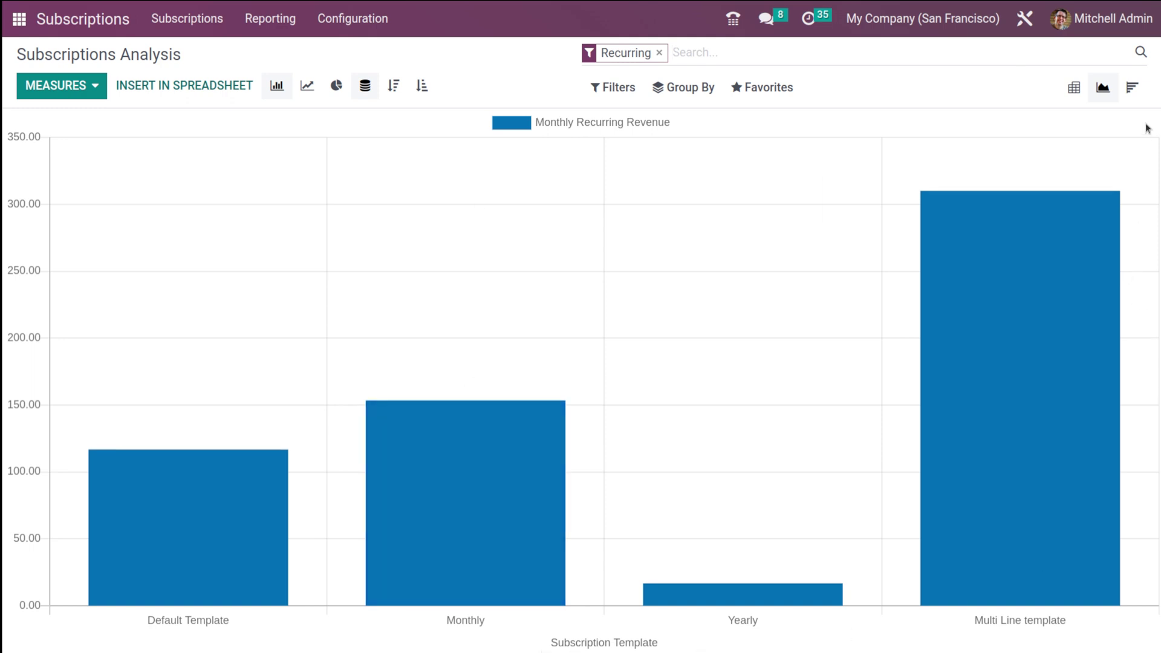
{"action": "left_click", "coordinate": [1131, 87]}
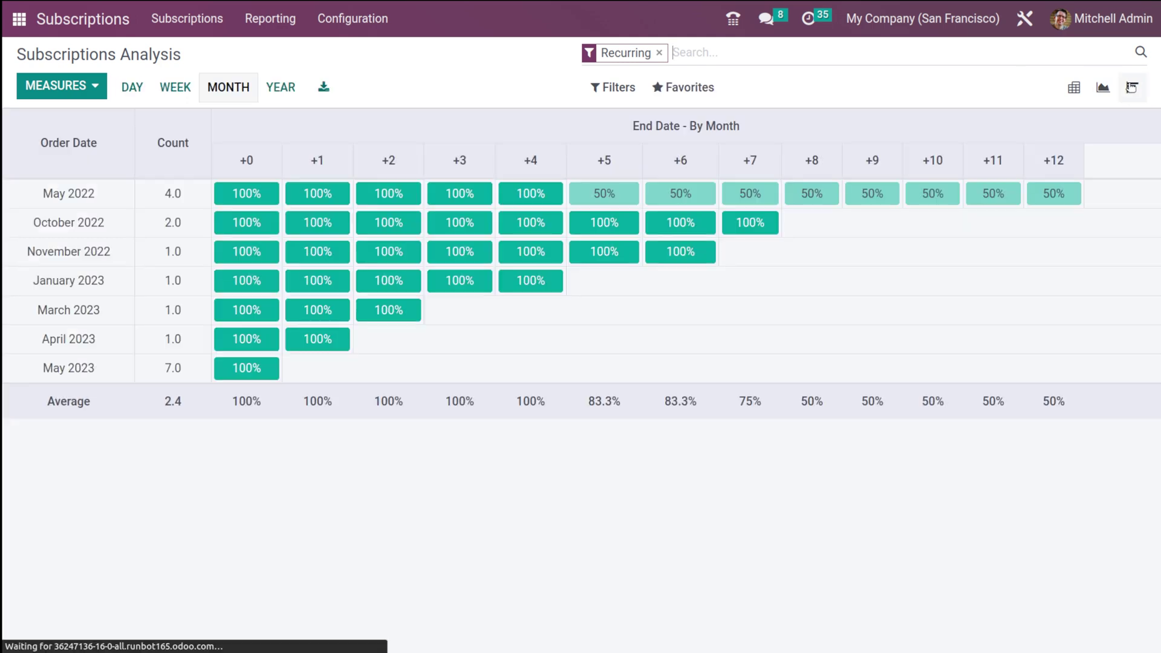
{"action": "left_click", "coordinate": [1073, 89]}
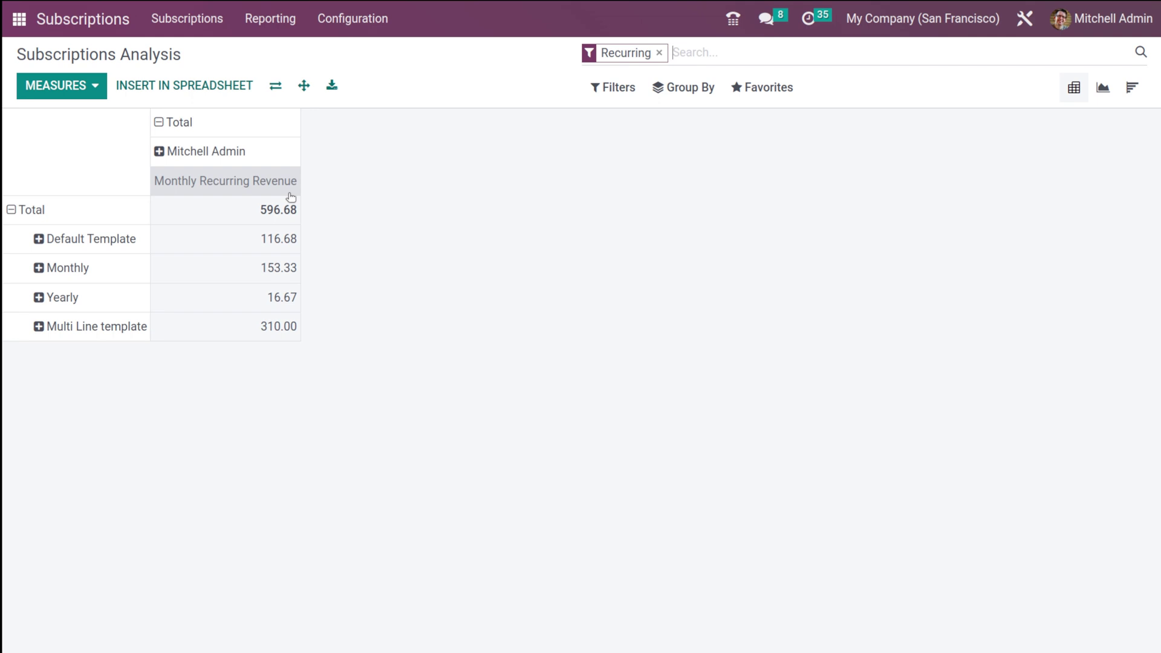
{"action": "left_click", "coordinate": [59, 90]}
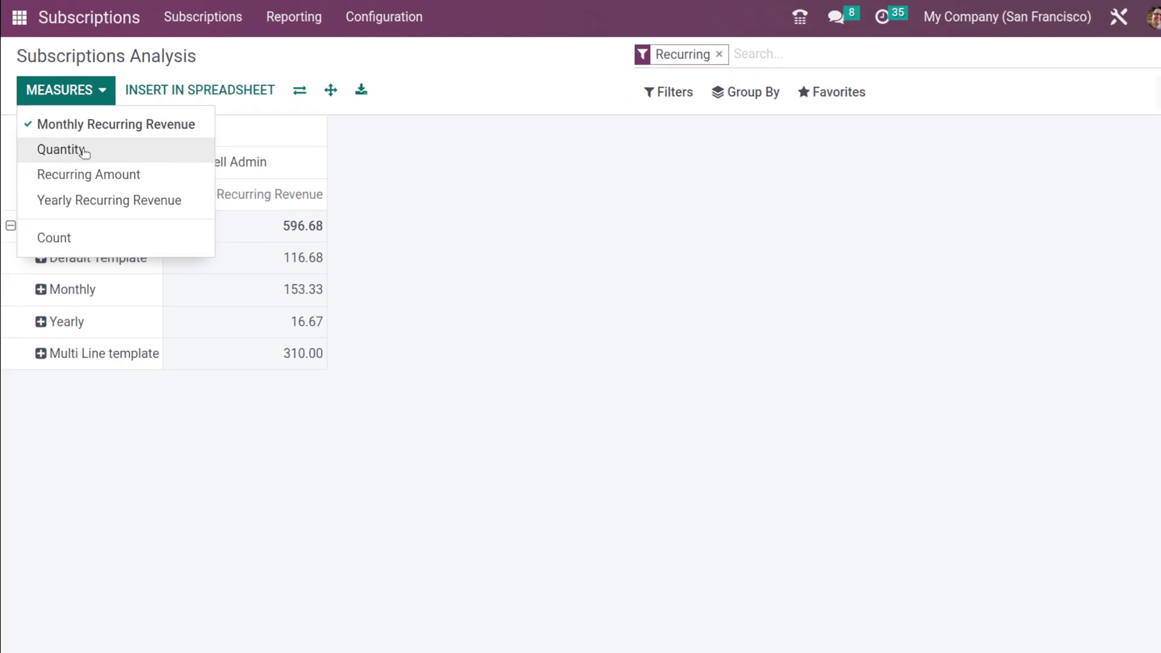
- Add Quantity, Recurring Amount, Yearly Recurring Revenue and Count measures to the pivot
{"action": "left_click", "coordinate": [84, 152]}
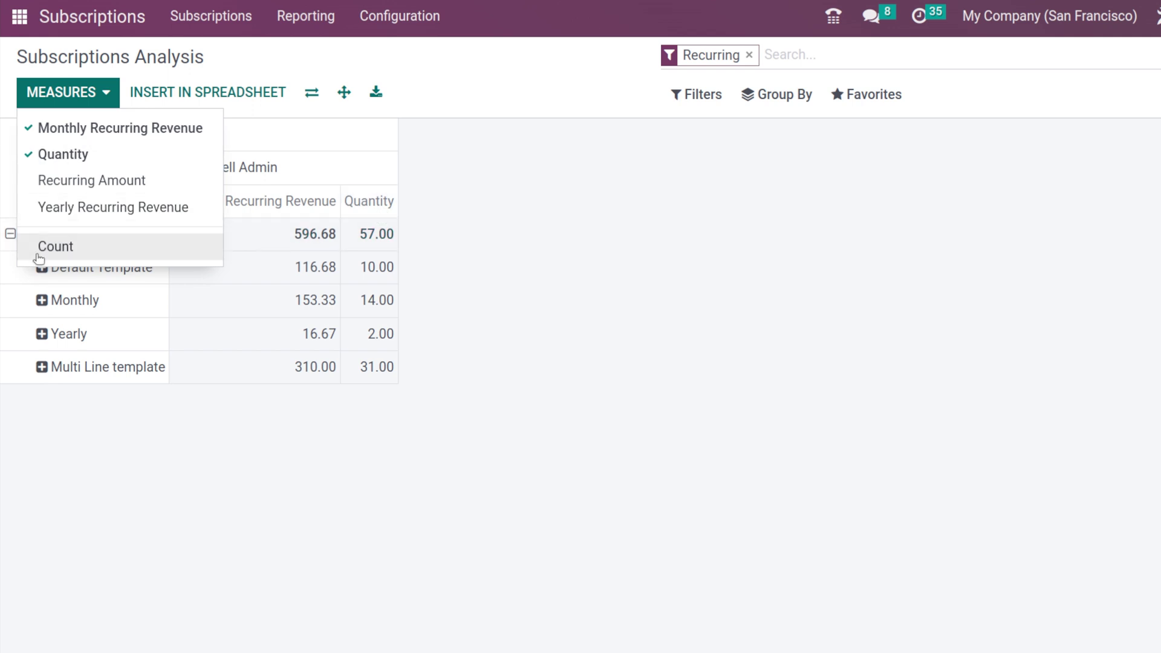
{"action": "left_click", "coordinate": [96, 181]}
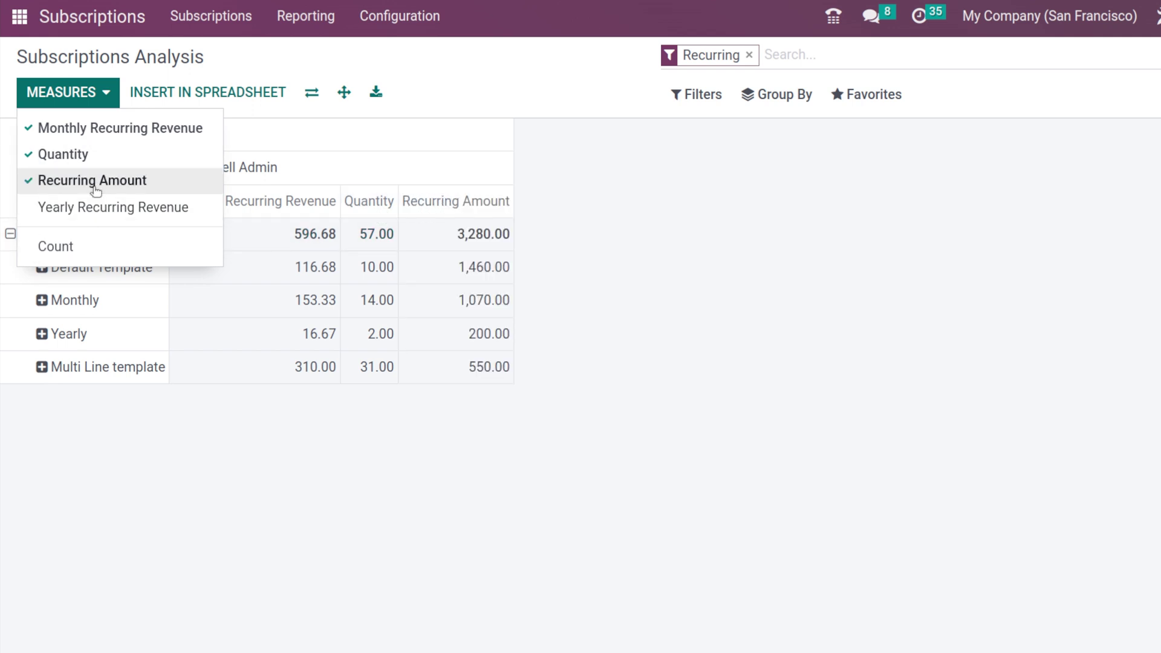
{"action": "left_click", "coordinate": [77, 222]}
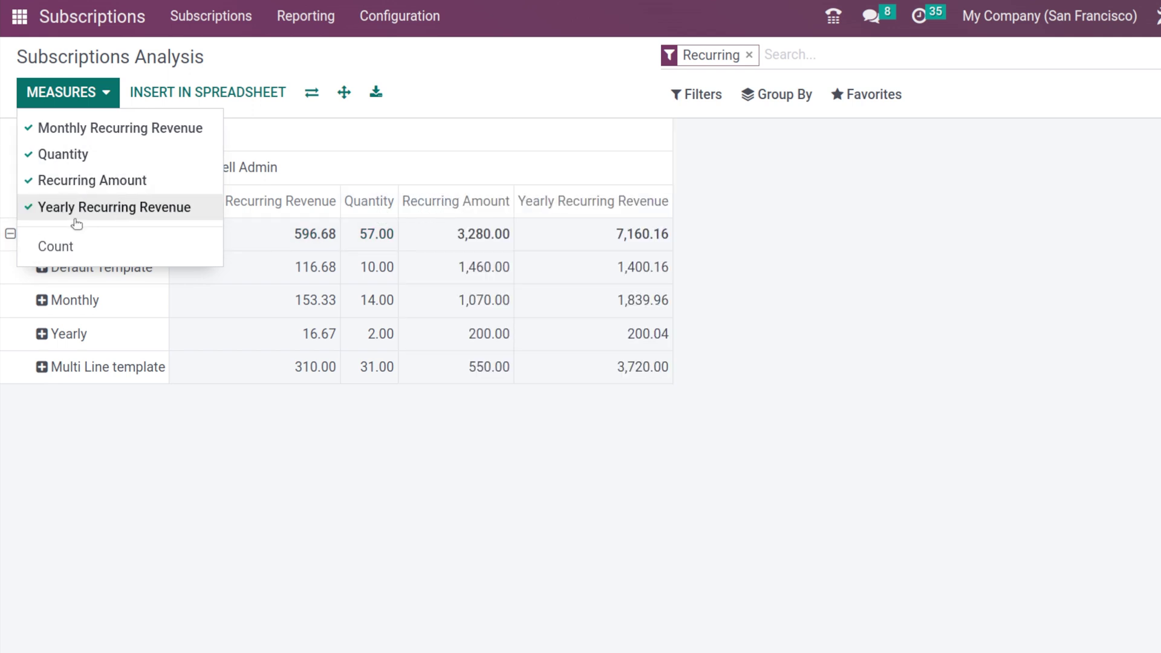
{"action": "left_click", "coordinate": [72, 245]}
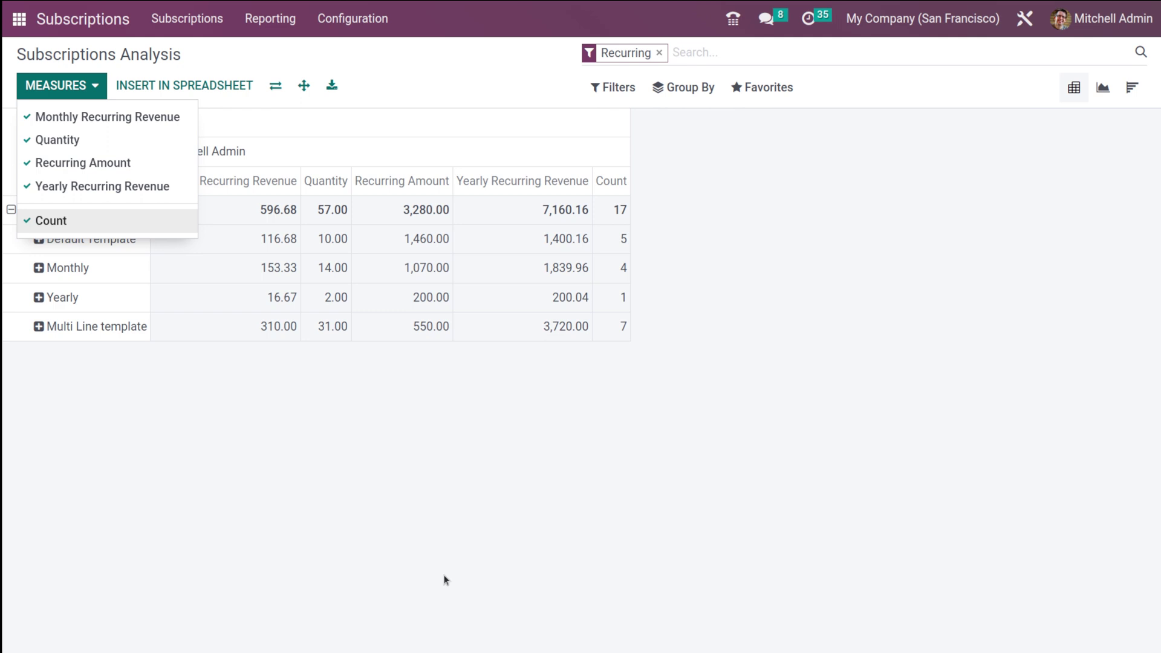
{"action": "left_click", "coordinate": [712, 579]}
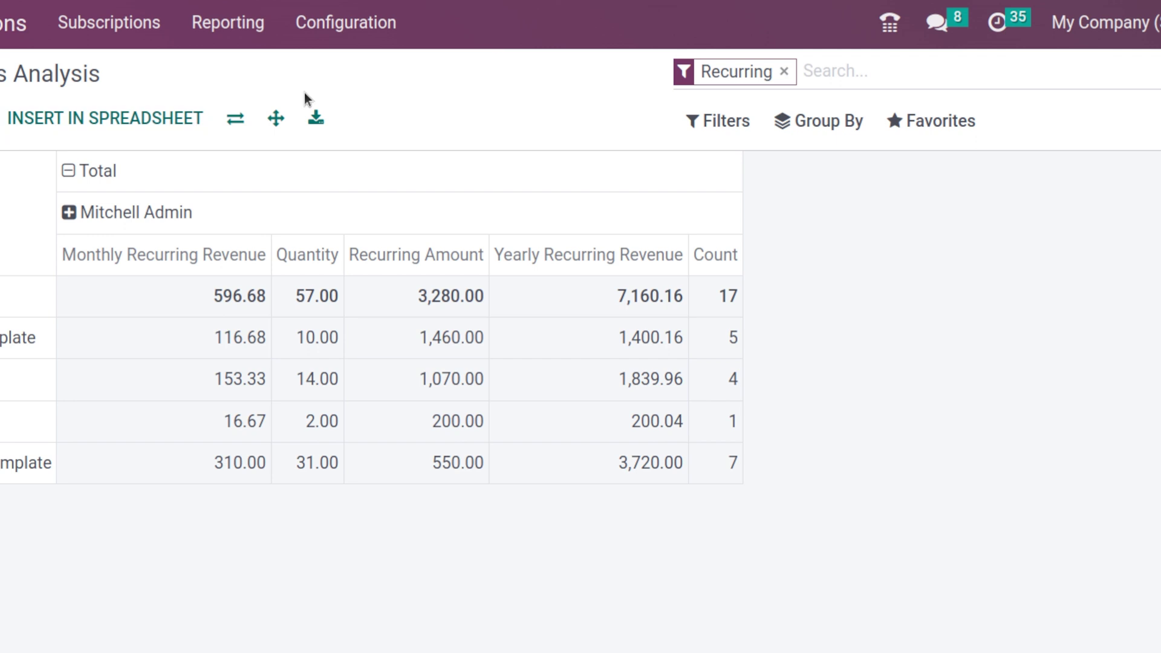
- Flip the pivot axes and back to templates as rows, then start inserting it into a spreadsheet
{"action": "left_click", "coordinate": [241, 117]}
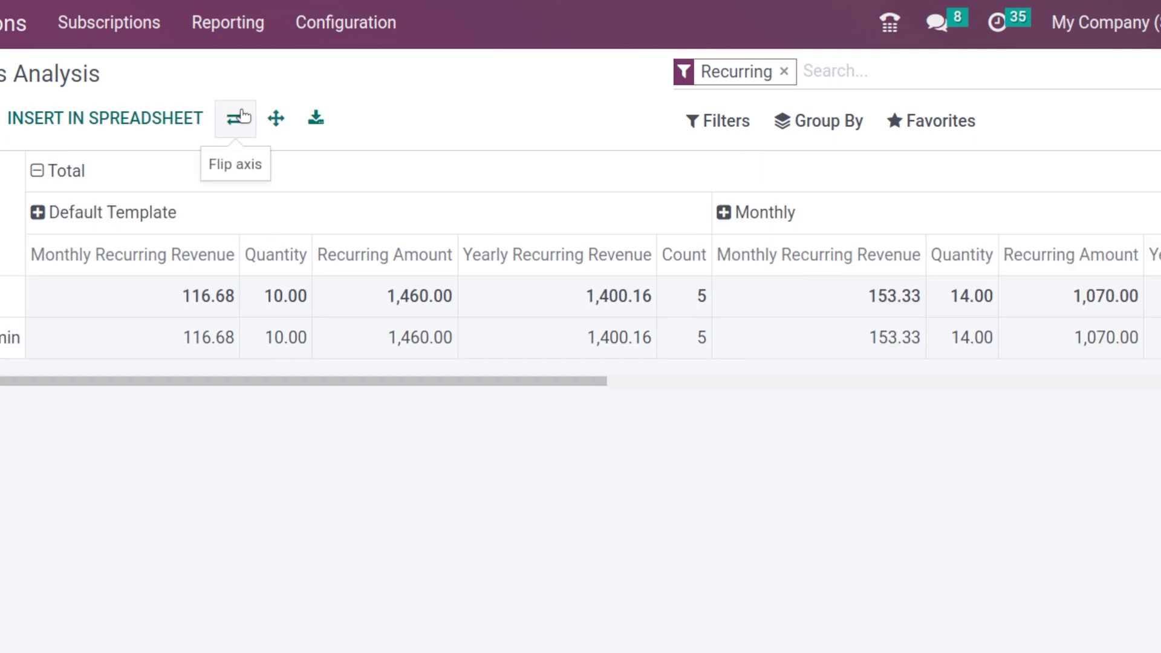
{"action": "left_click", "coordinate": [240, 117]}
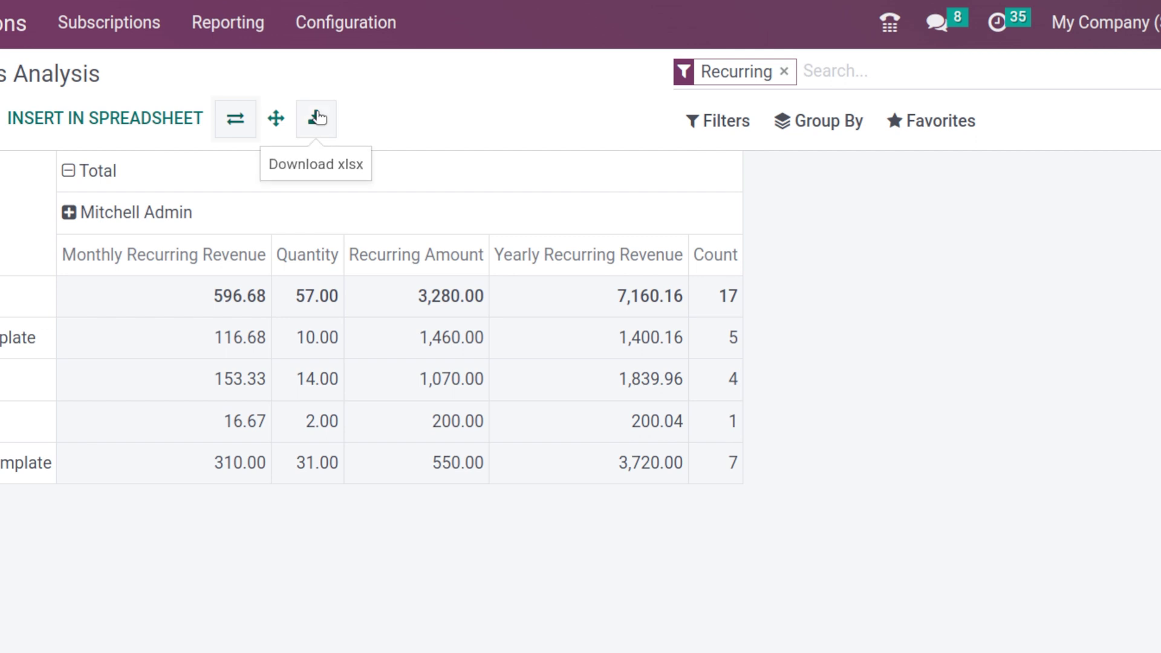
{"action": "left_click", "coordinate": [127, 122]}
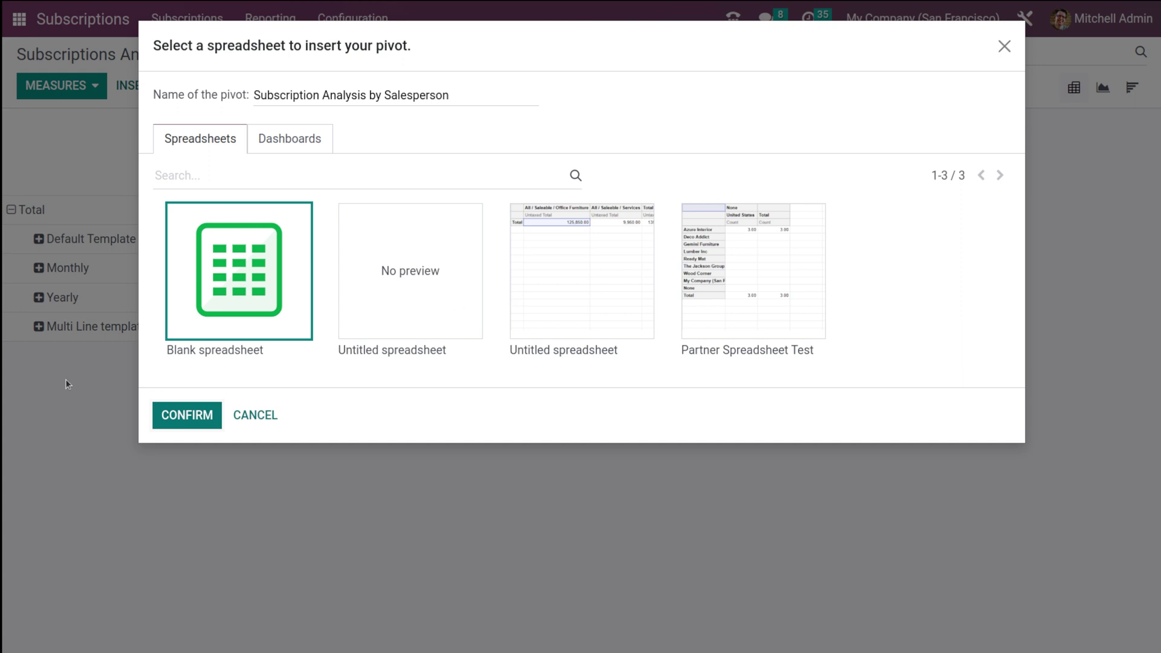
- Insert the pivot into a new blank spreadsheet and return to Subscriptions Analysis
{"action": "left_click", "coordinate": [187, 416]}
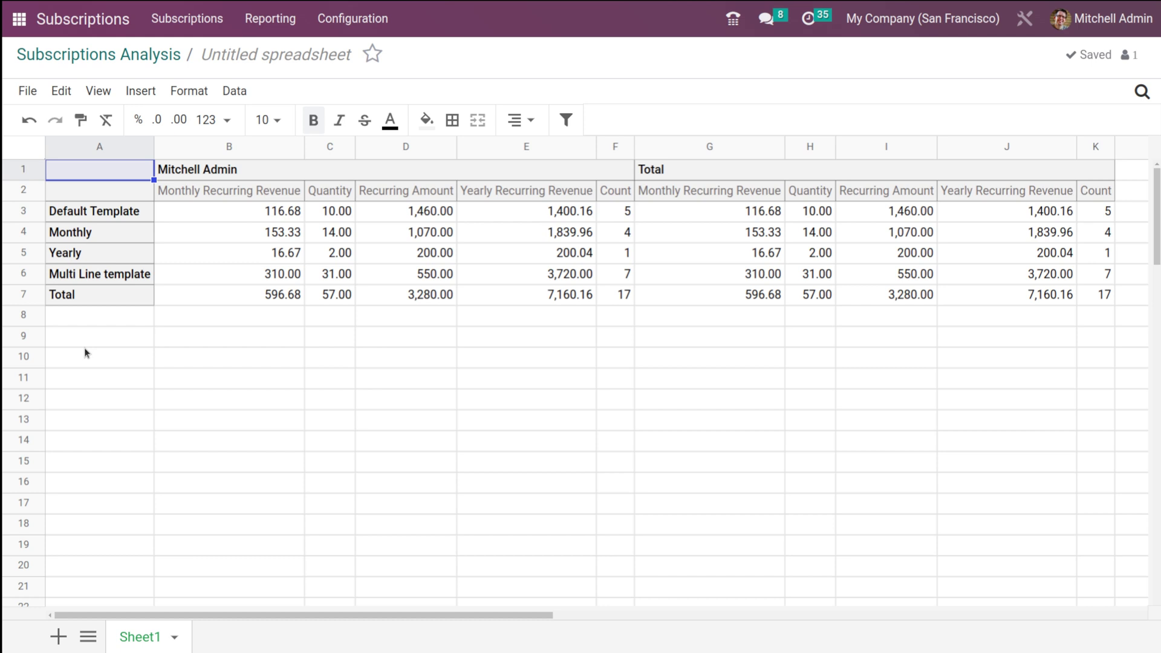
{"action": "left_click", "coordinate": [75, 64]}
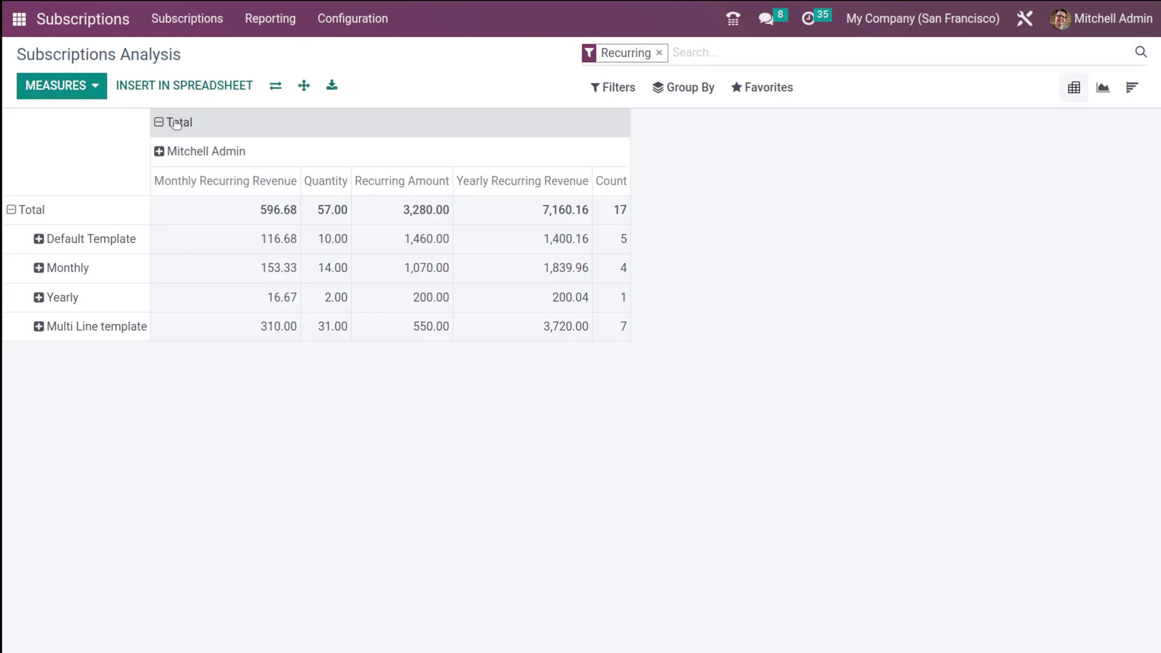
- Browse Filters, Group By and Favourites, toggling the My Subscriptions and Recurring filters
{"action": "left_click", "coordinate": [629, 88]}
{"action": "left_click", "coordinate": [683, 88]}
{"action": "left_click", "coordinate": [766, 89]}
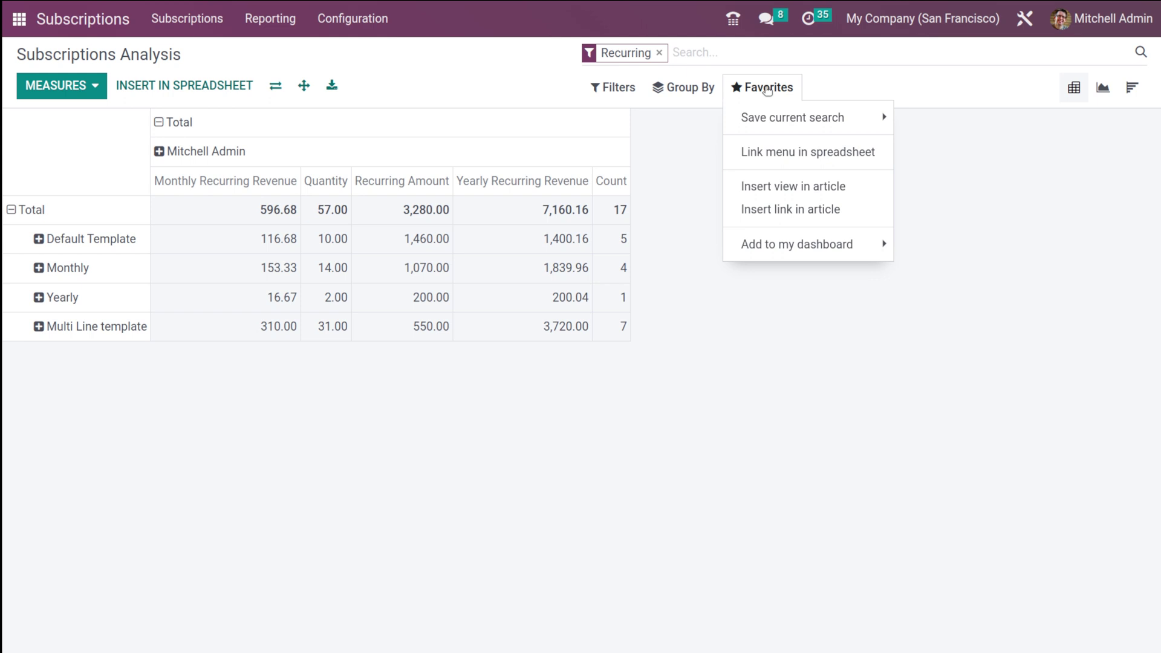
{"action": "left_click", "coordinate": [623, 88]}
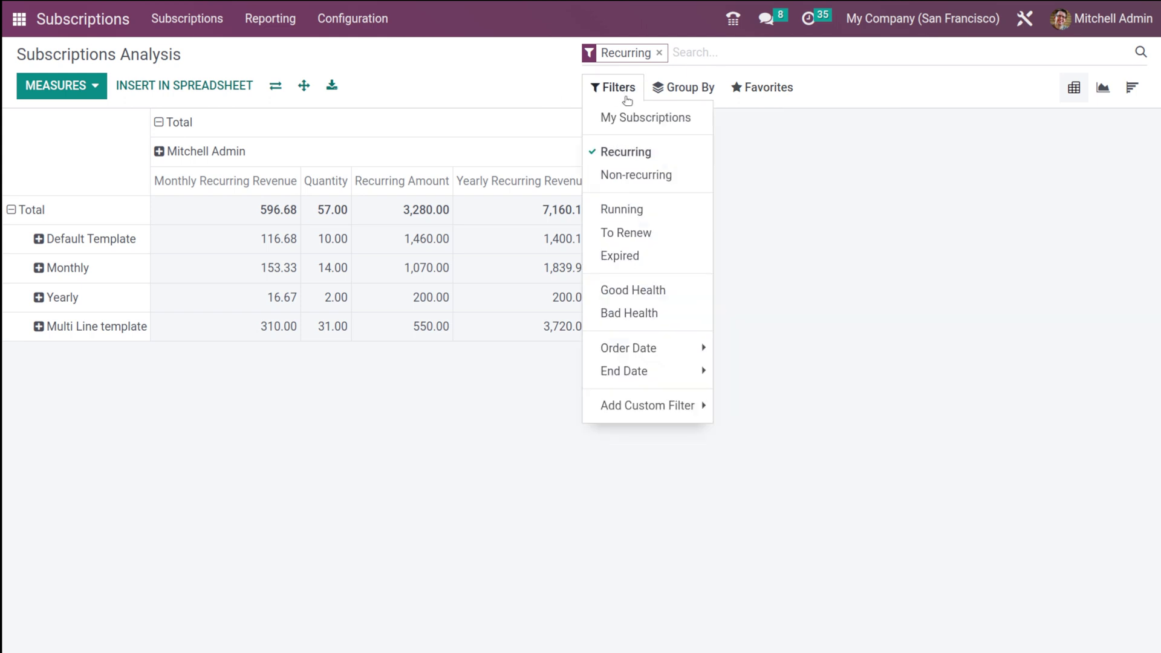
{"action": "left_click", "coordinate": [615, 124]}
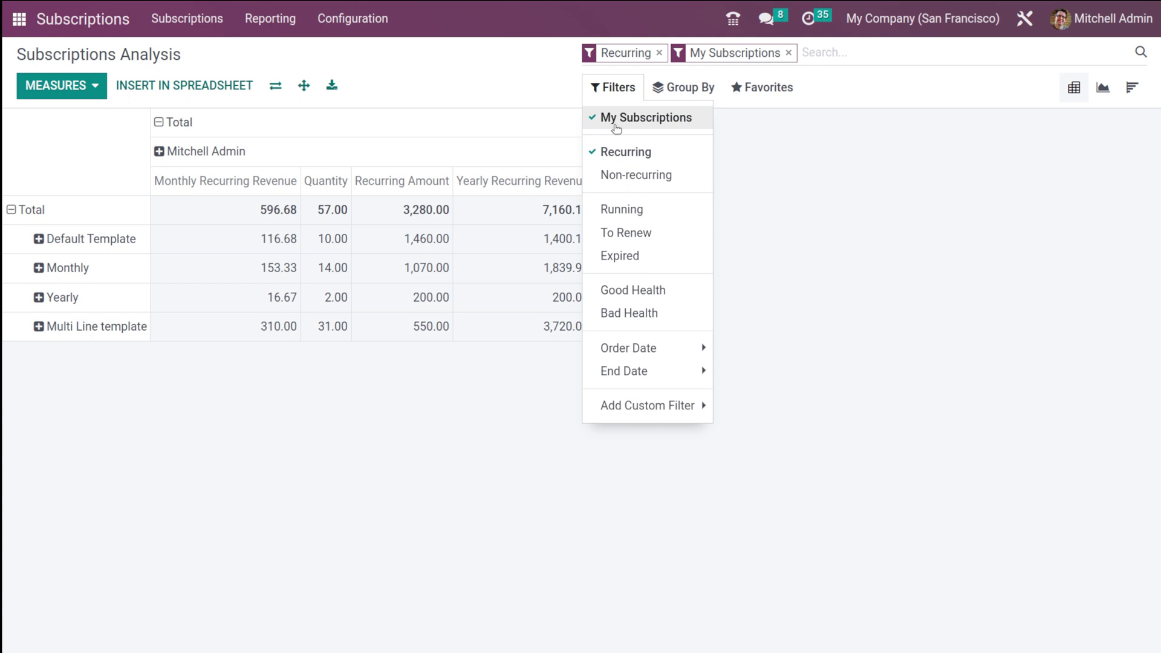
{"action": "left_click", "coordinate": [623, 152]}
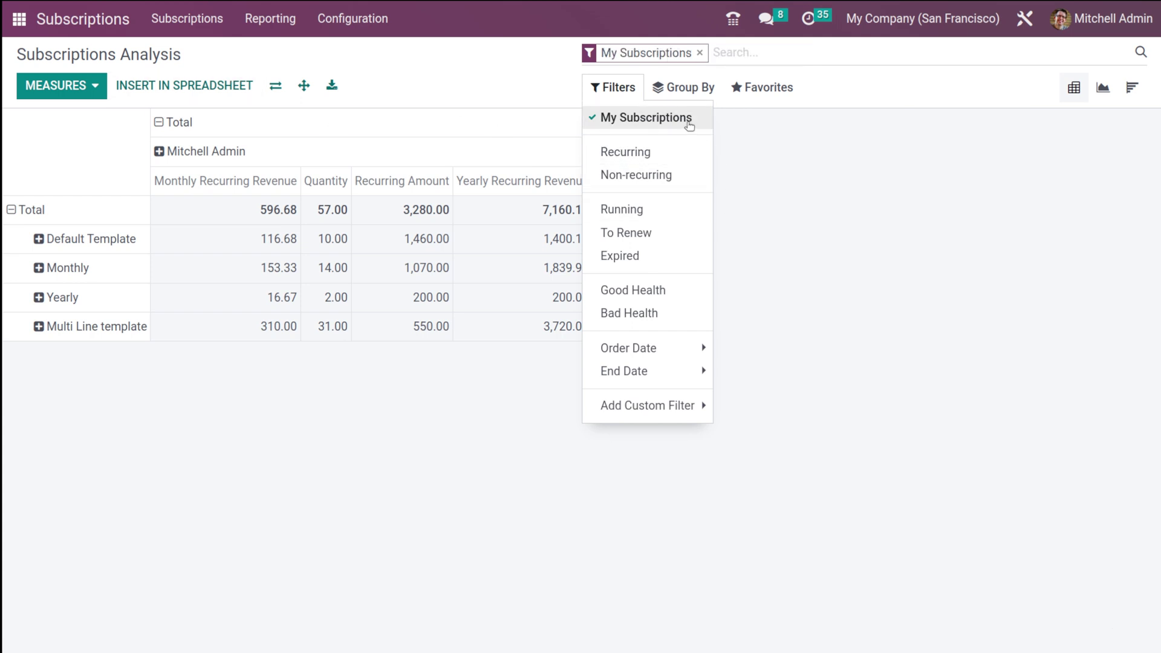
{"action": "left_click", "coordinate": [685, 123]}
{"action": "left_click", "coordinate": [658, 154]}
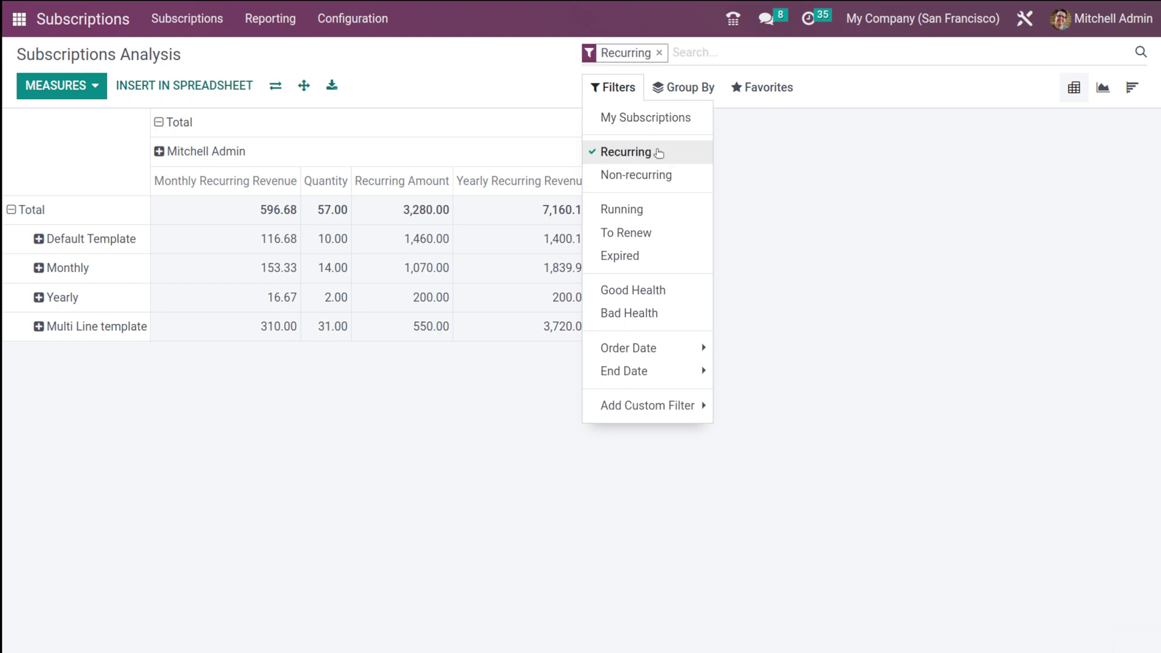
{"action": "left_click", "coordinate": [659, 153]}
- Try the Non-recurring, Running, To Renew and Expired filters, removing each again
{"action": "left_click", "coordinate": [657, 173]}
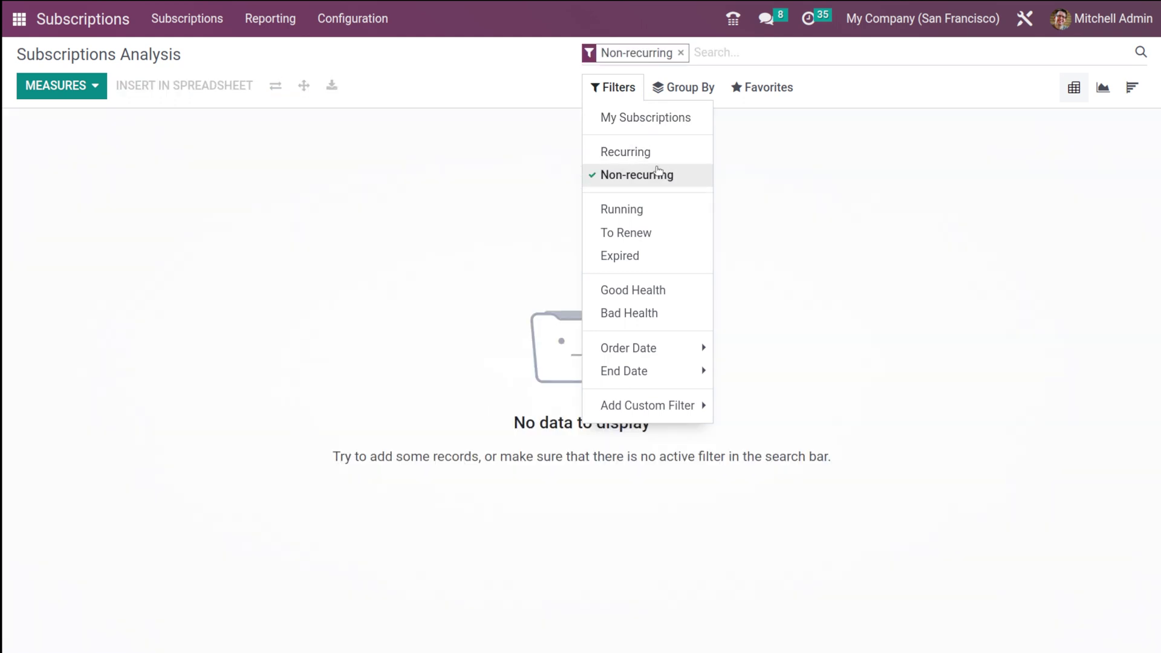
{"action": "left_click", "coordinate": [658, 172]}
{"action": "left_click", "coordinate": [655, 211]}
{"action": "left_click", "coordinate": [657, 212]}
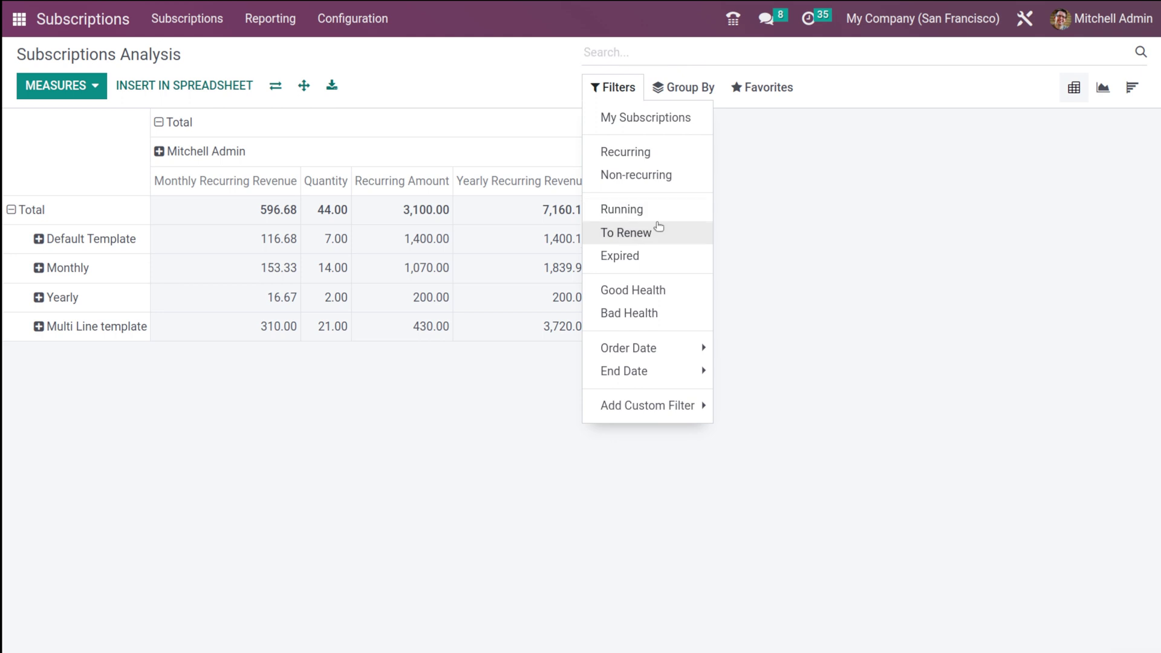
{"action": "left_click", "coordinate": [658, 228]}
{"action": "left_click", "coordinate": [657, 234]}
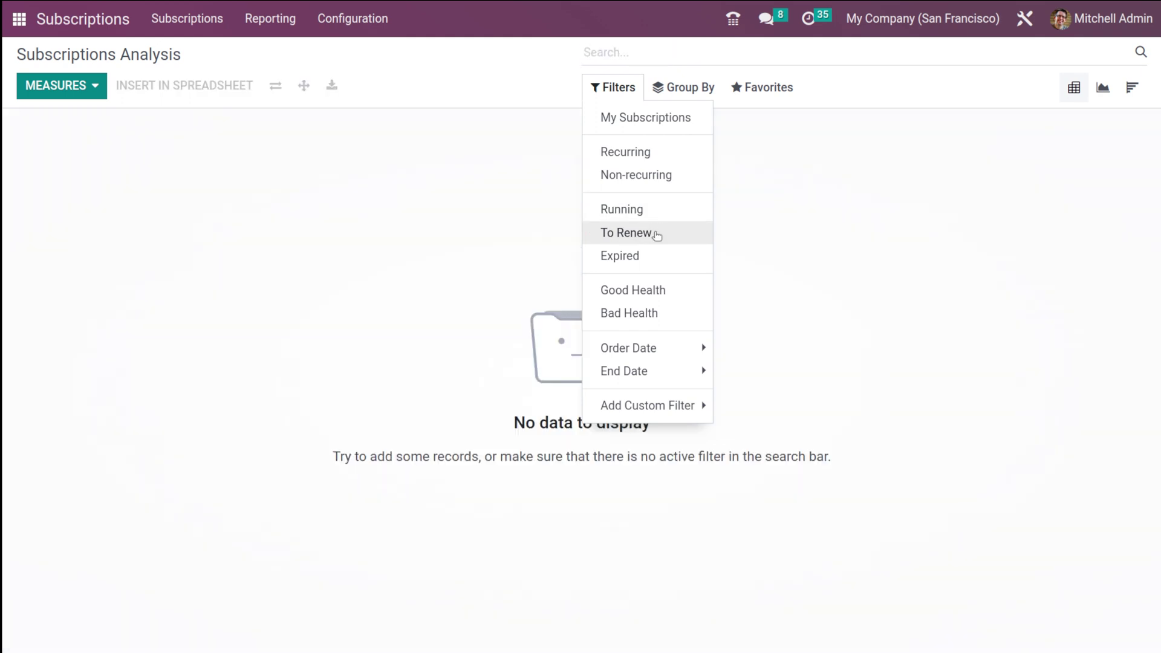
{"action": "left_click", "coordinate": [657, 255]}
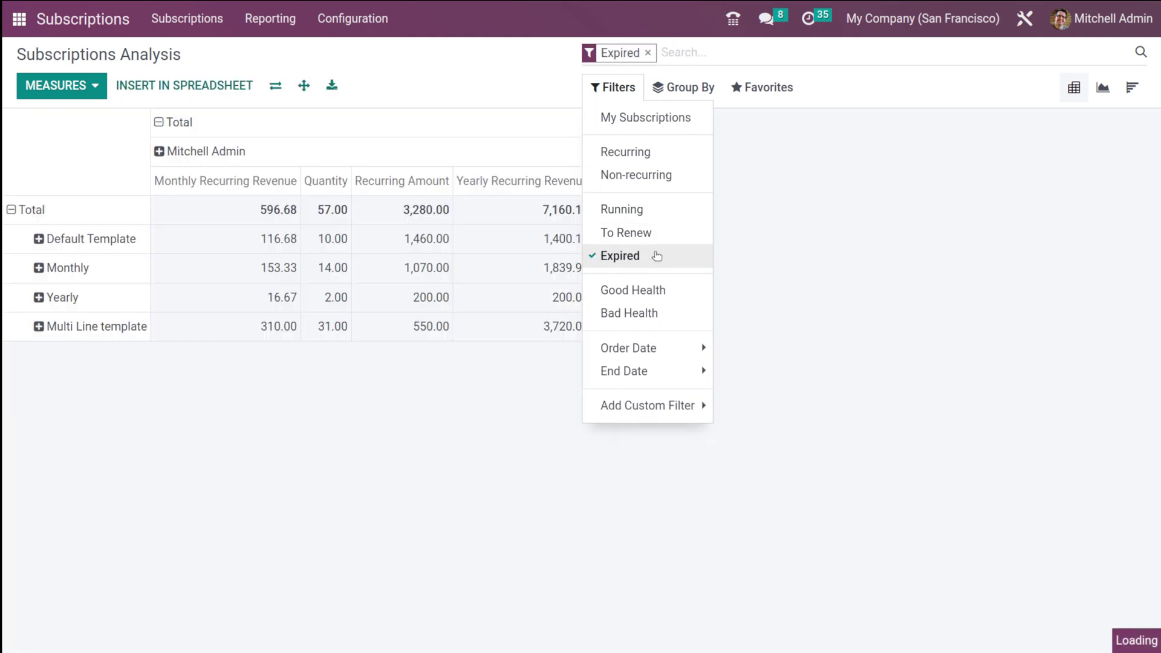
{"action": "left_click", "coordinate": [657, 255]}
- Apply Good Health and Bad Health filters, then clear both to show all four templates
{"action": "left_click", "coordinate": [673, 291]}
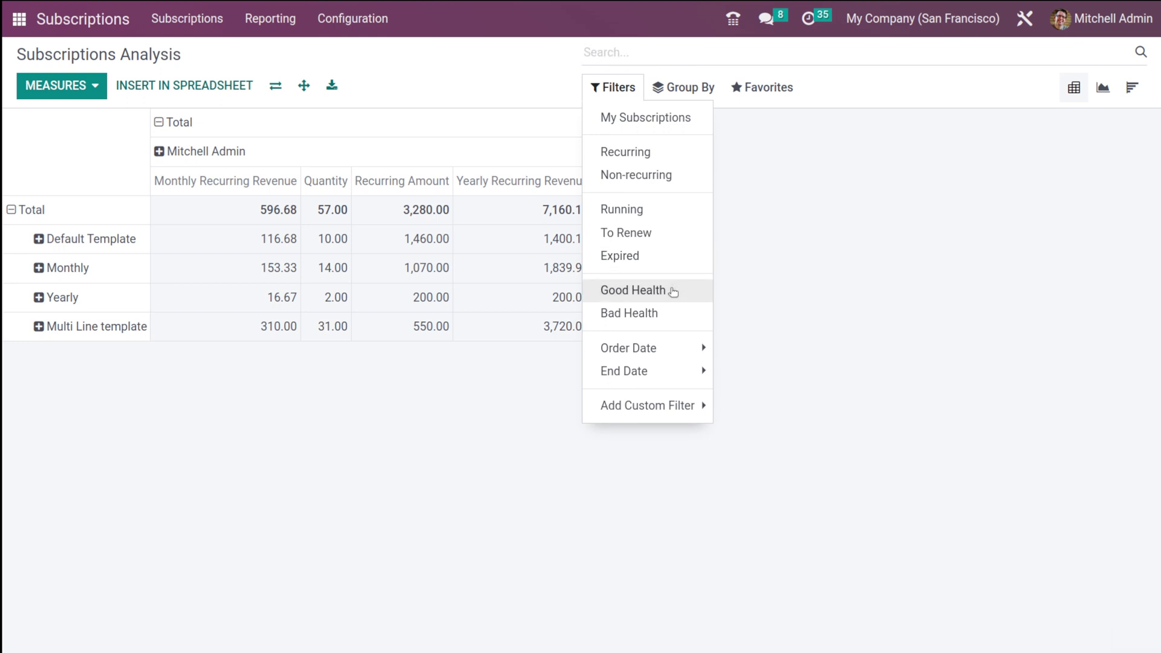
{"action": "left_click", "coordinate": [669, 312]}
{"action": "left_click", "coordinate": [667, 294]}
{"action": "left_click", "coordinate": [675, 317]}
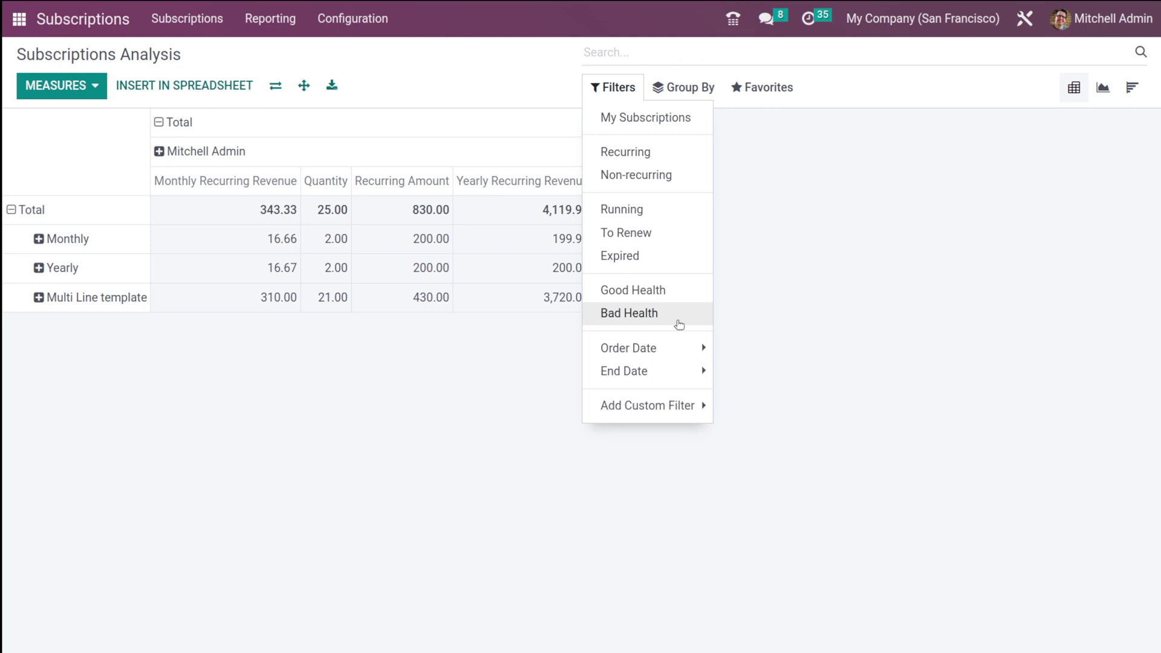
{"action": "left_click", "coordinate": [683, 350]}
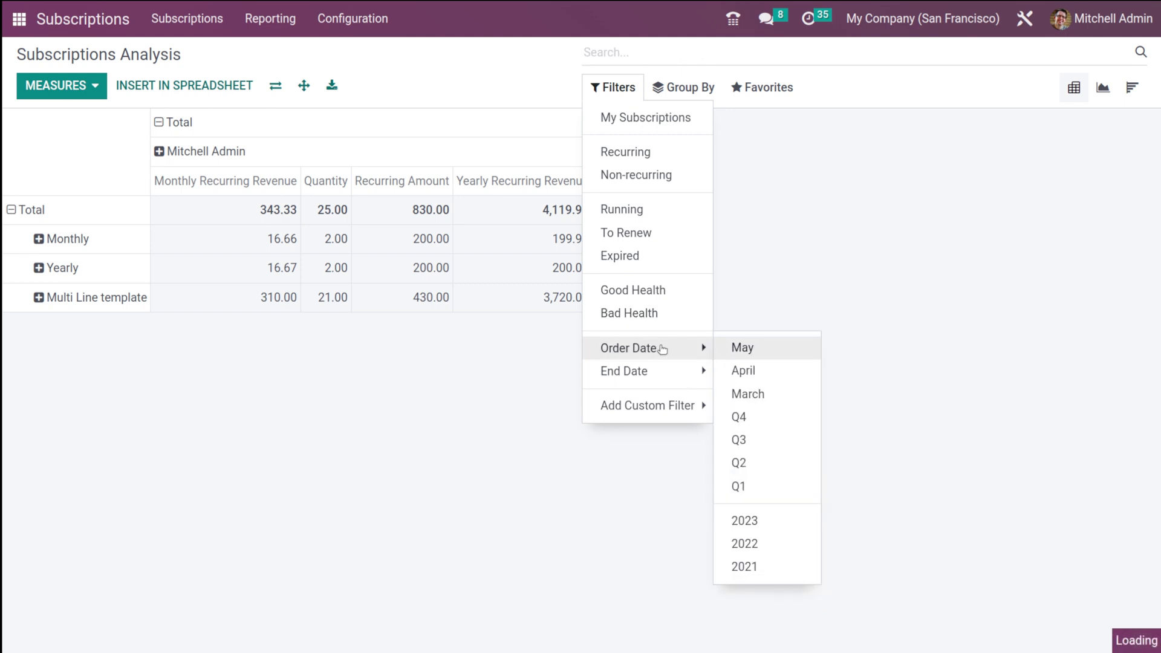
{"action": "mouse_move", "coordinate": [702, 400]}
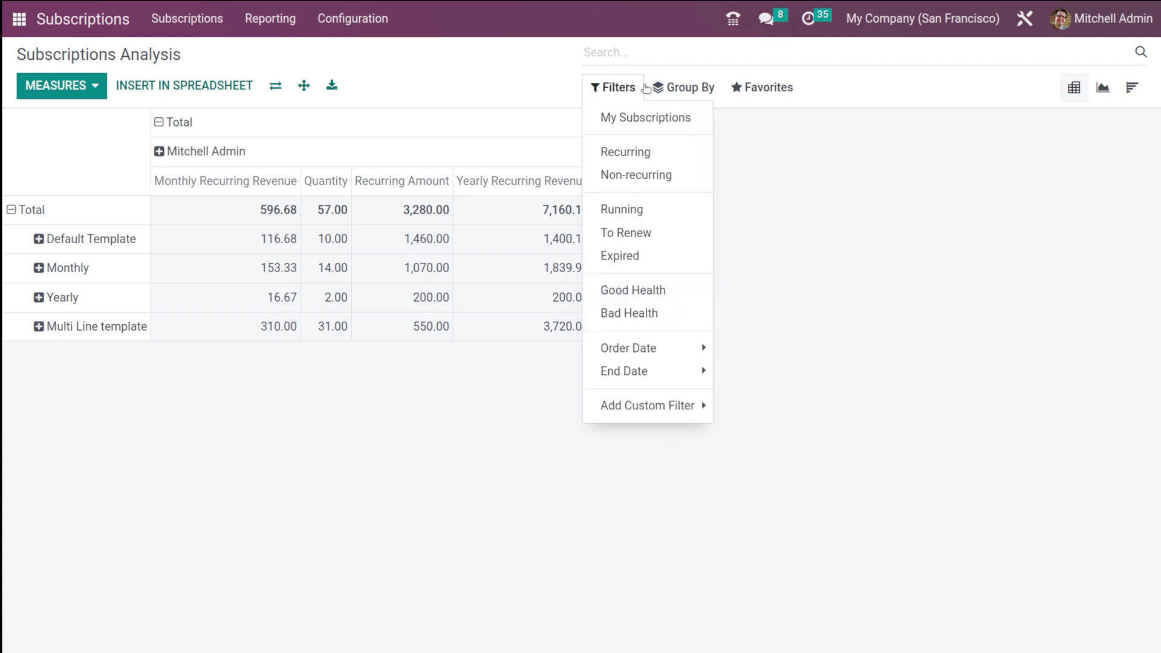
{"action": "mouse_move", "coordinate": [684, 91]}
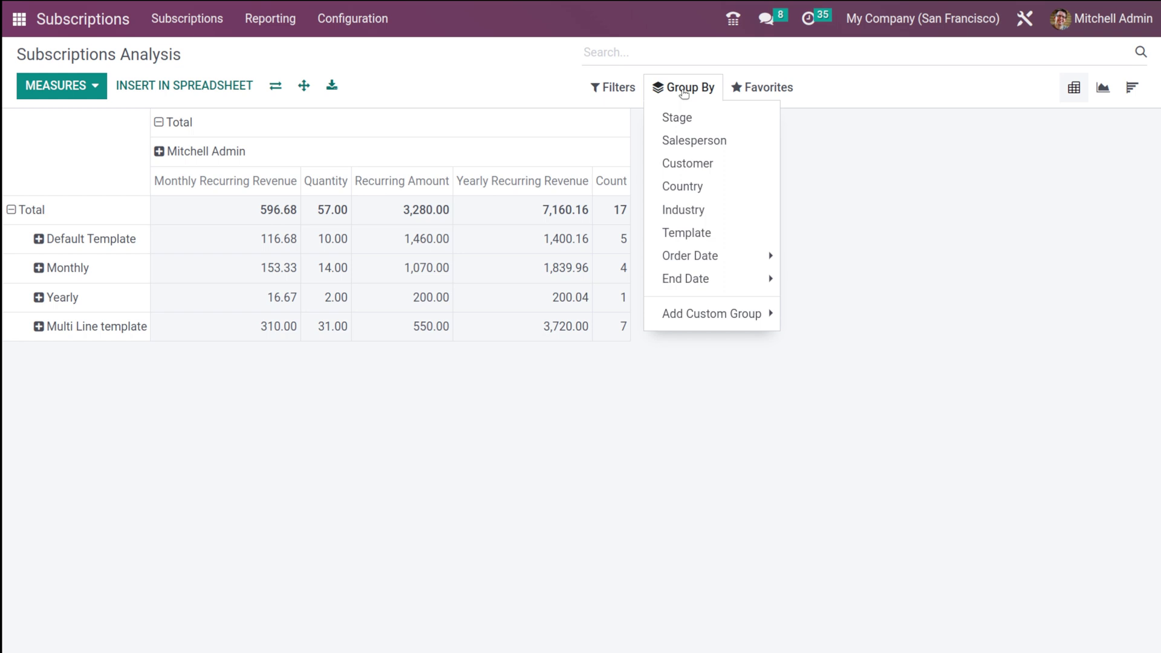
{"action": "left_click", "coordinate": [683, 128]}
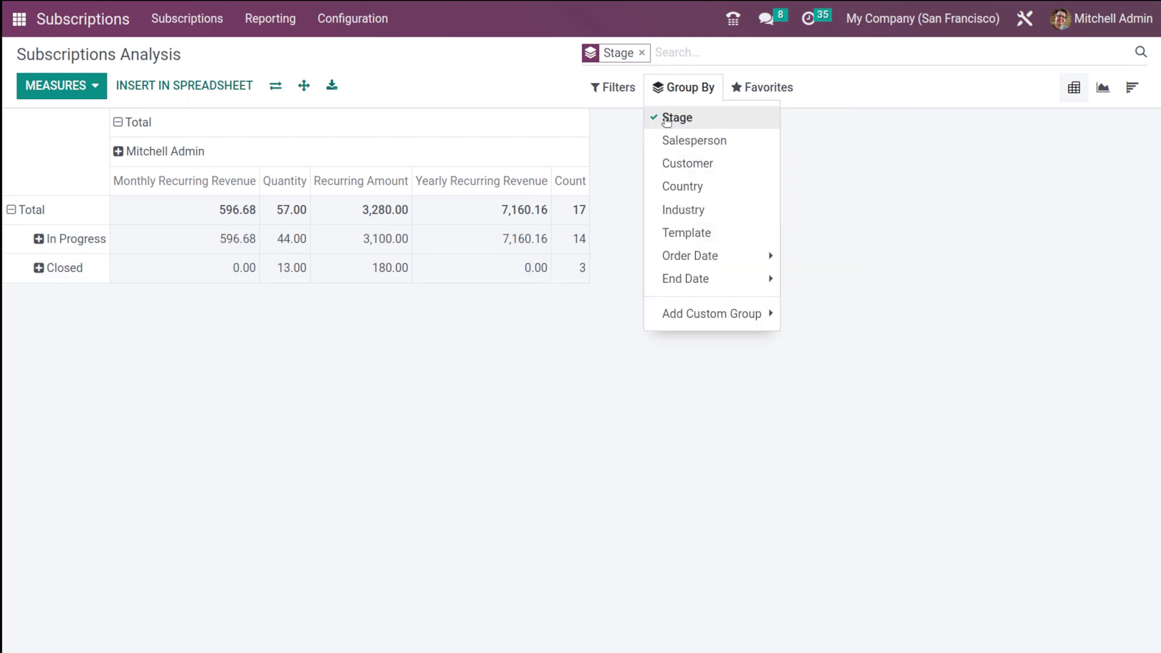
{"action": "left_click", "coordinate": [667, 121]}
{"action": "left_click", "coordinate": [678, 141]}
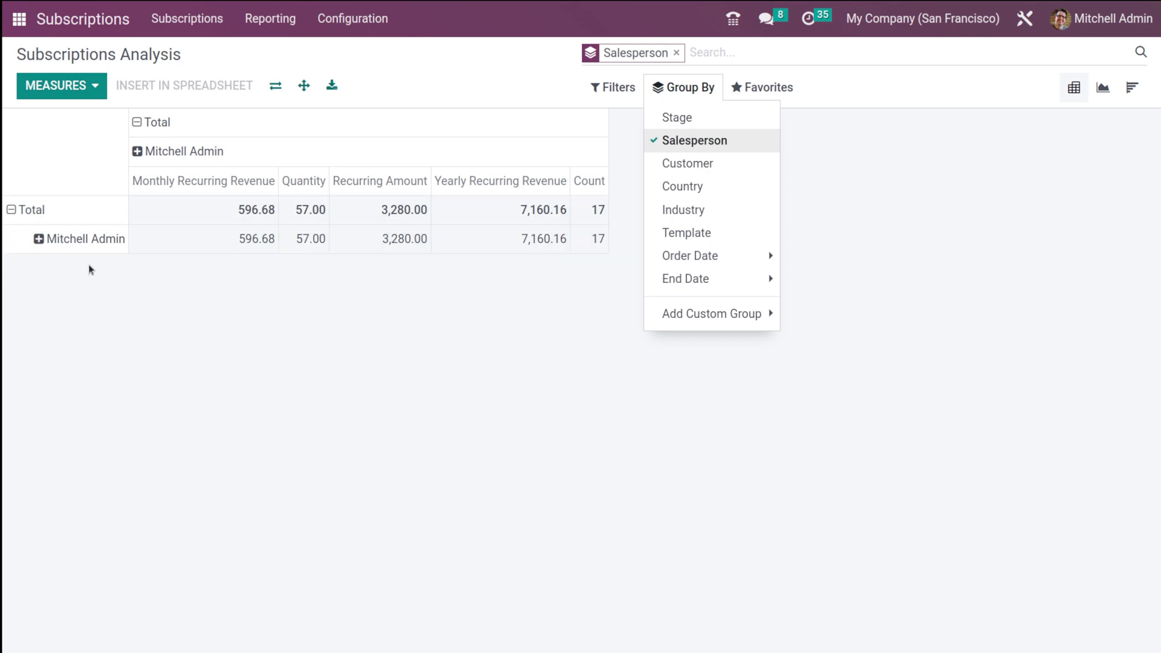
{"action": "left_click", "coordinate": [695, 140]}
{"action": "left_click", "coordinate": [710, 163]}
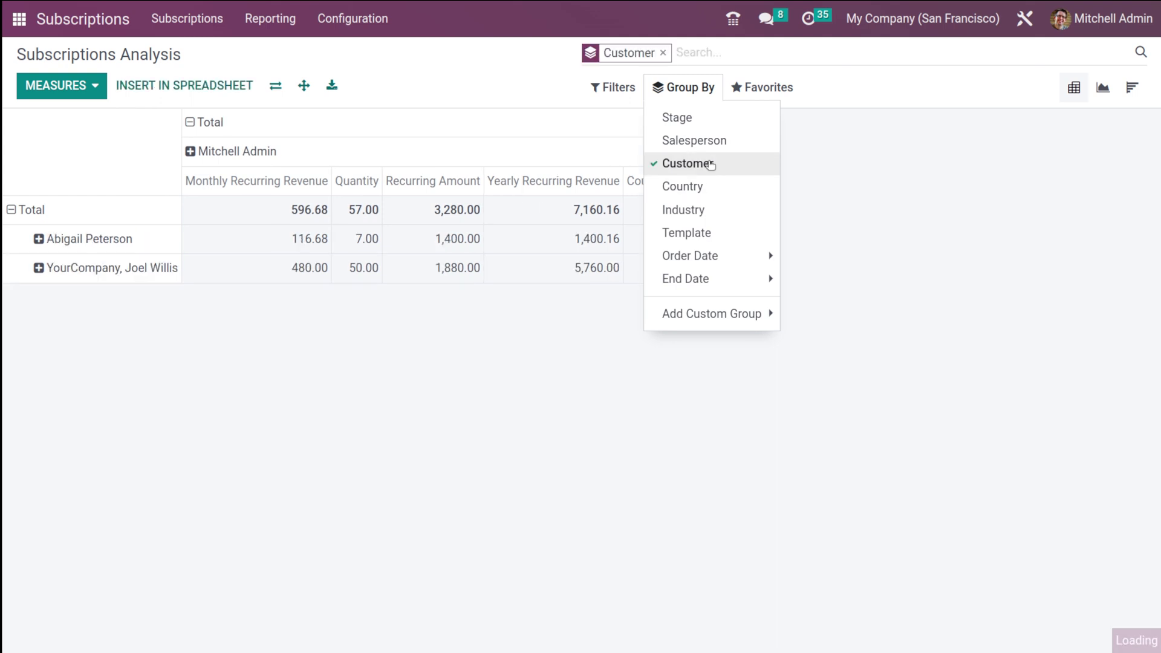
{"action": "left_click", "coordinate": [710, 163]}
{"action": "left_click", "coordinate": [710, 187]}
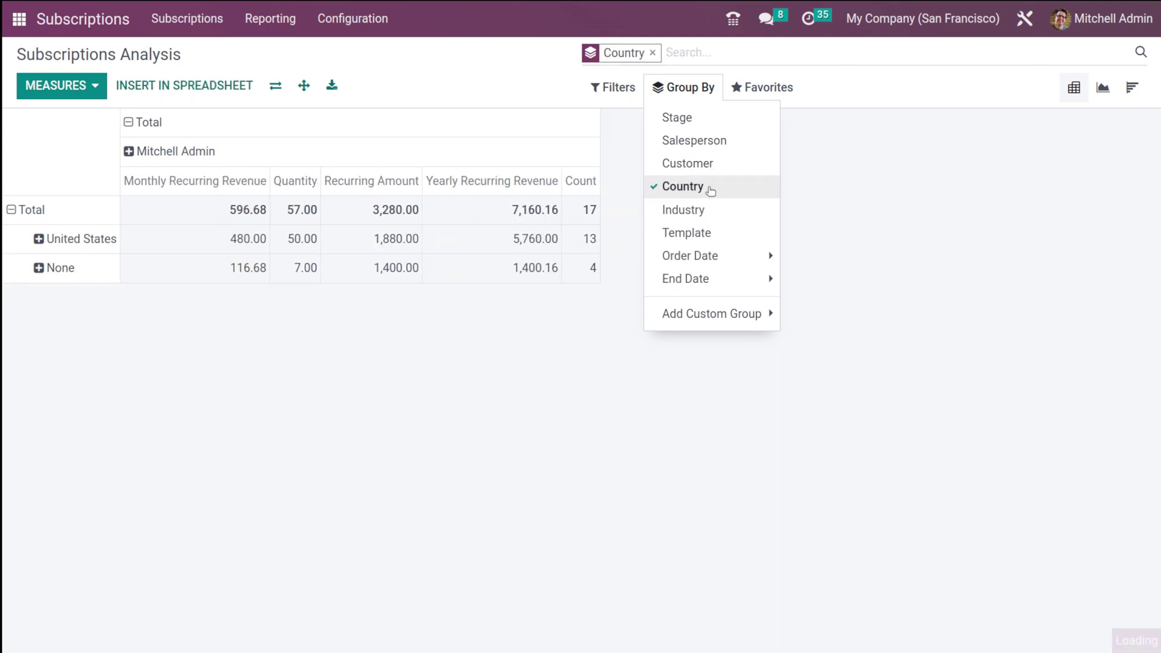
{"action": "left_click", "coordinate": [710, 187]}
{"action": "left_click", "coordinate": [710, 210]}
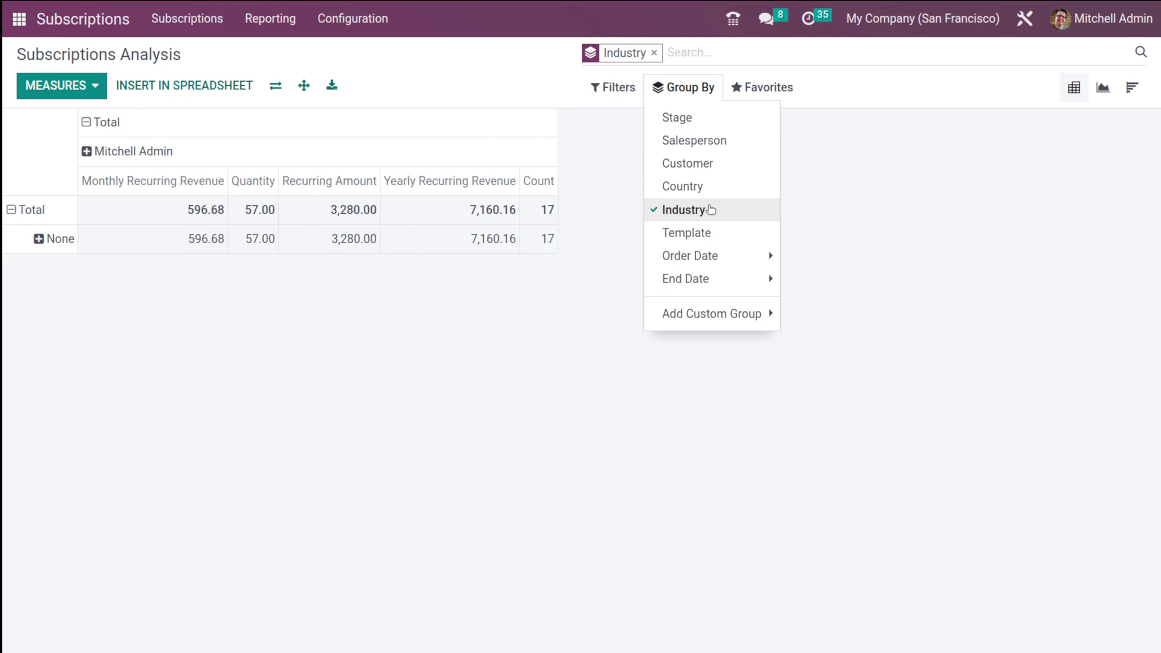
{"action": "left_click", "coordinate": [710, 209]}
{"action": "left_click", "coordinate": [712, 233]}
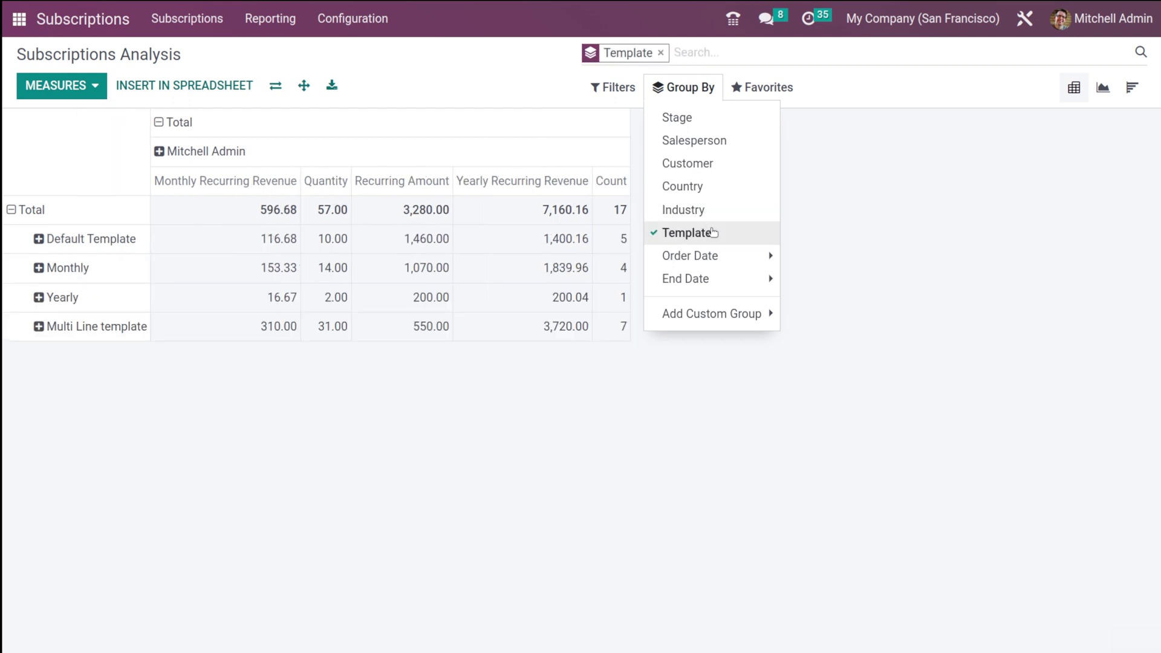
{"action": "left_click", "coordinate": [712, 232]}
{"action": "left_click", "coordinate": [704, 256]}
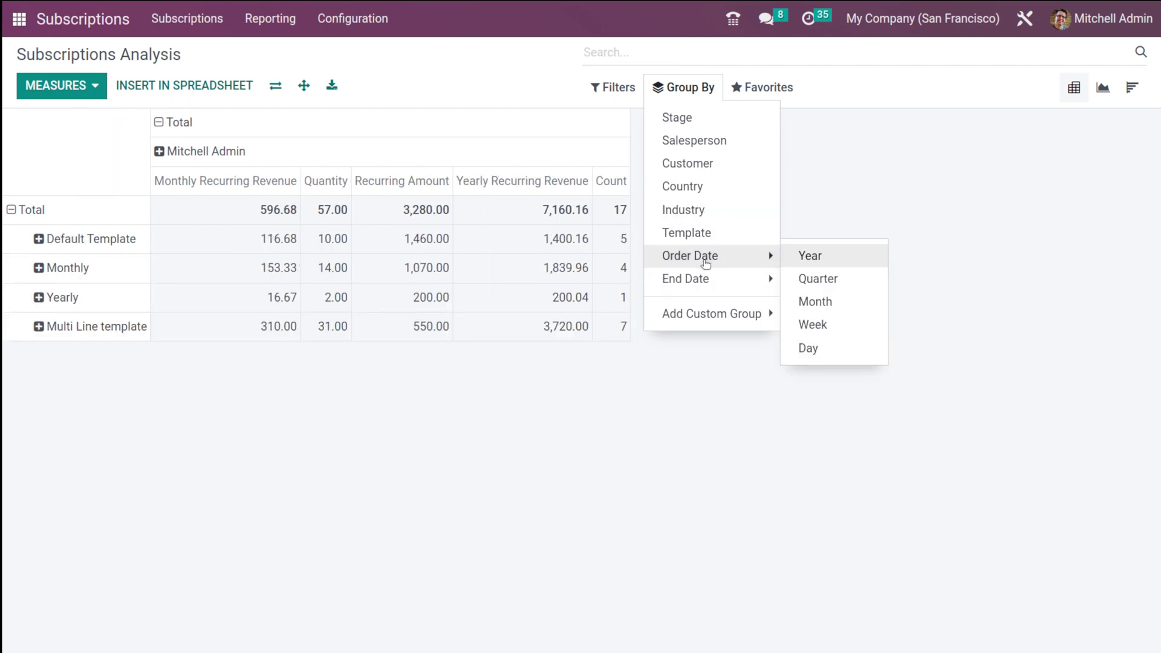
{"action": "mouse_move", "coordinate": [704, 281]}
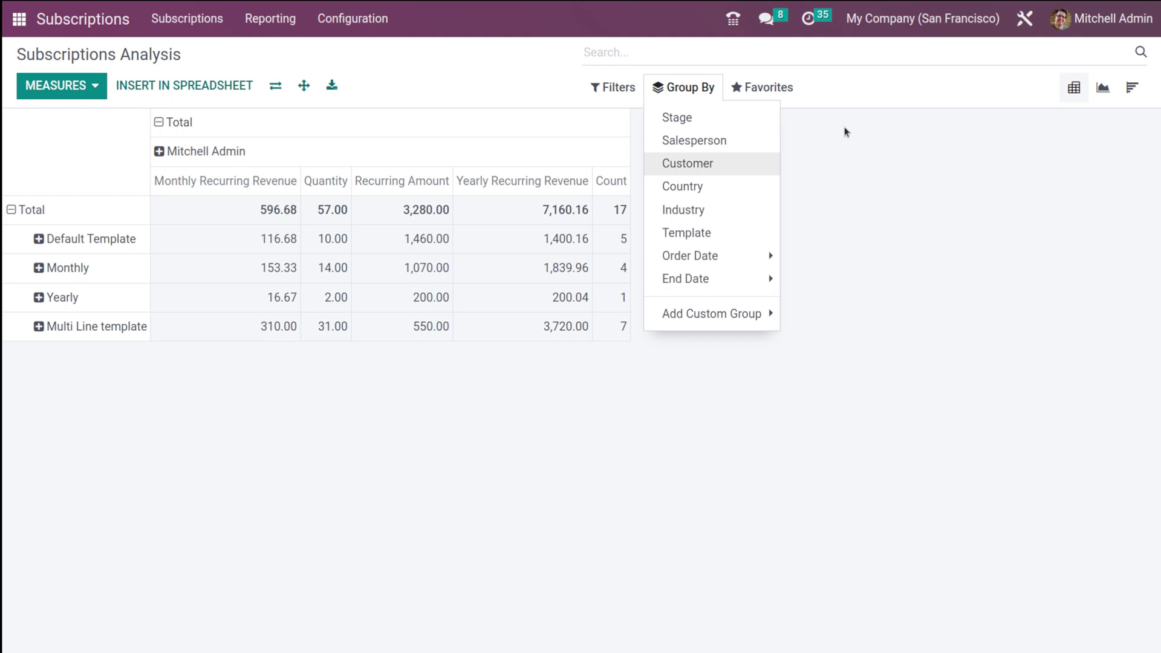
{"action": "left_click", "coordinate": [763, 86]}
{"action": "left_click", "coordinate": [760, 126]}
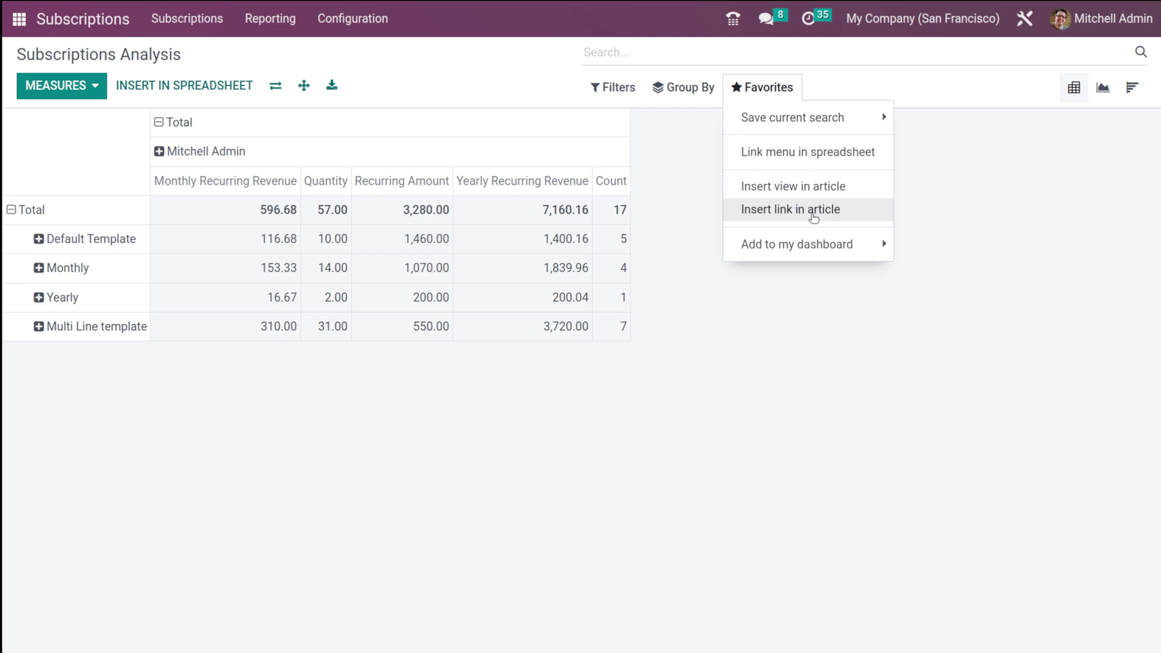
{"action": "left_click", "coordinate": [794, 252]}
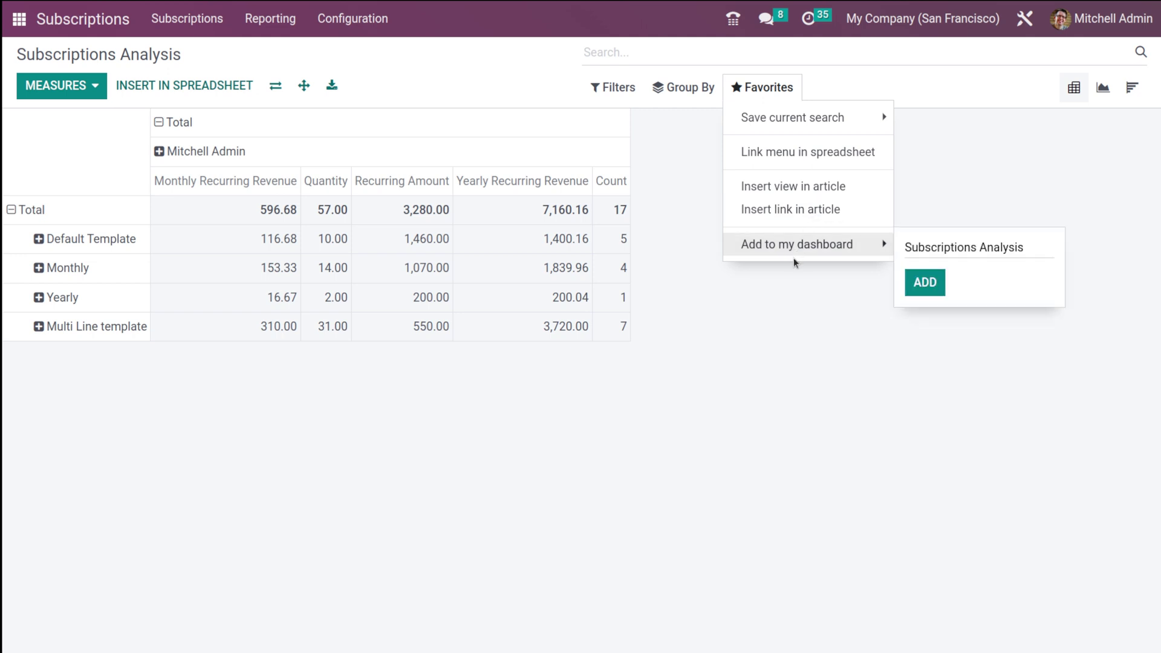
{"action": "left_click", "coordinate": [797, 511]}
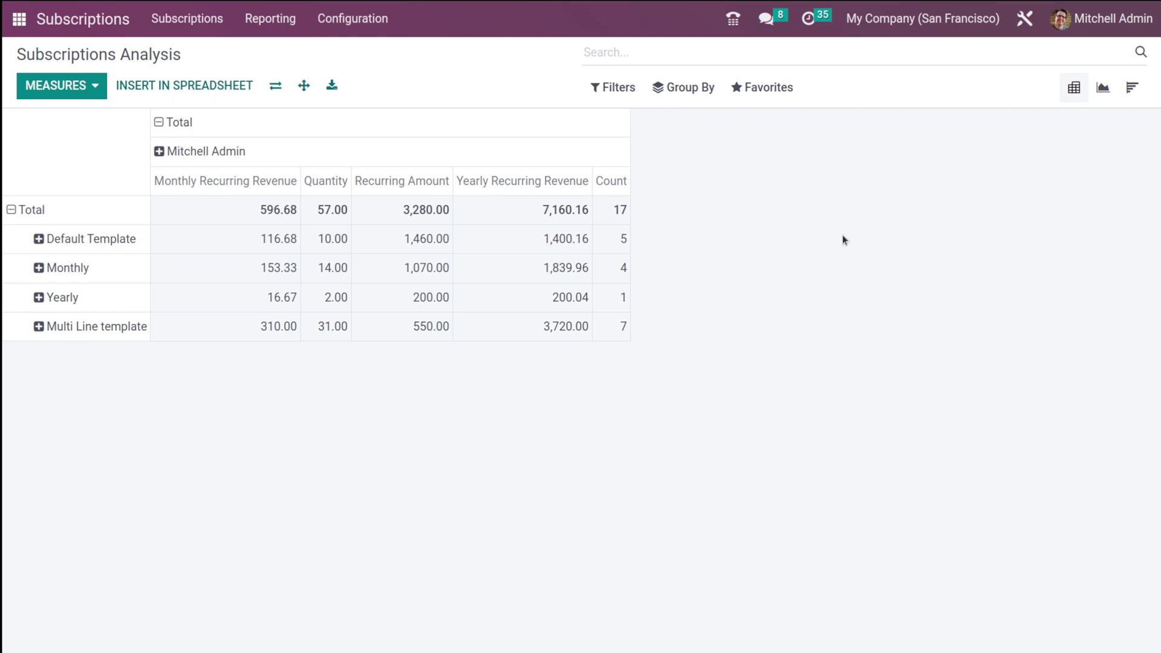
- Show a bar chart, cycling measures through Quantity and Recurring Amount to Yearly Recurring Revenue
{"action": "left_click", "coordinate": [1115, 90]}
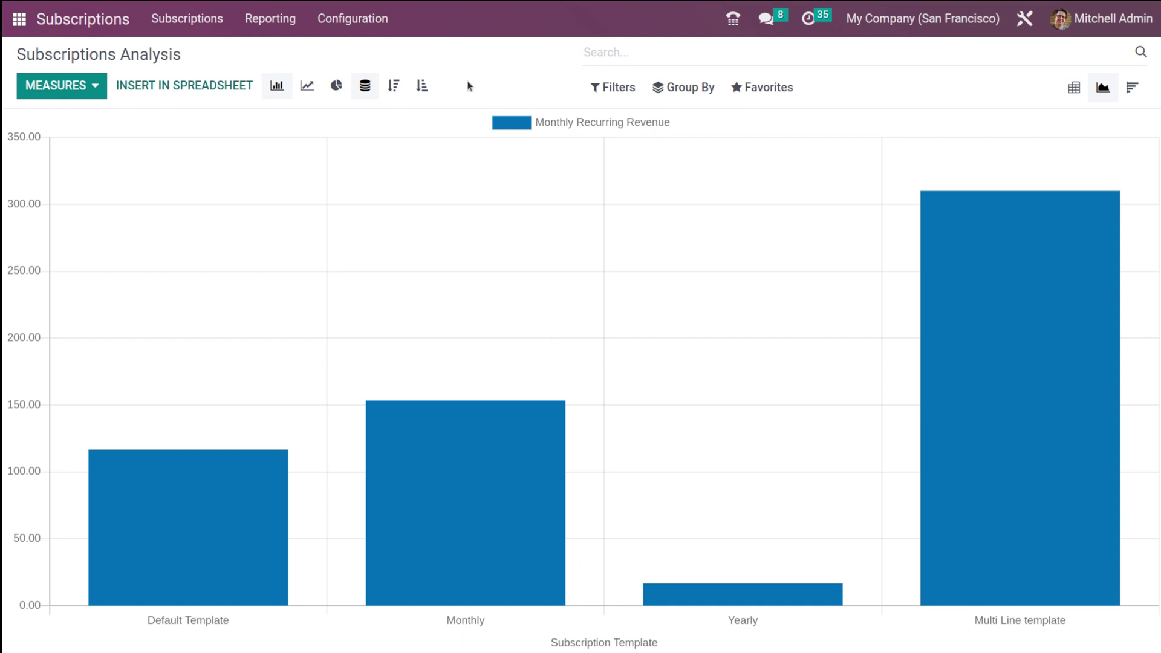
{"action": "left_click", "coordinate": [46, 78]}
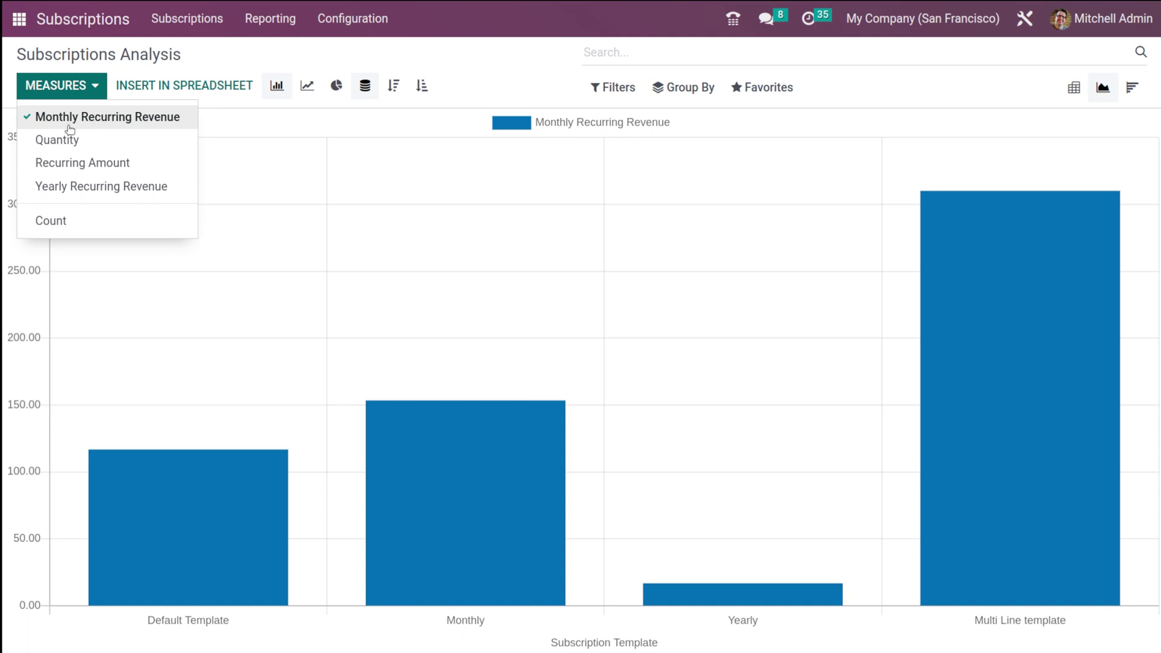
{"action": "left_click", "coordinate": [107, 139]}
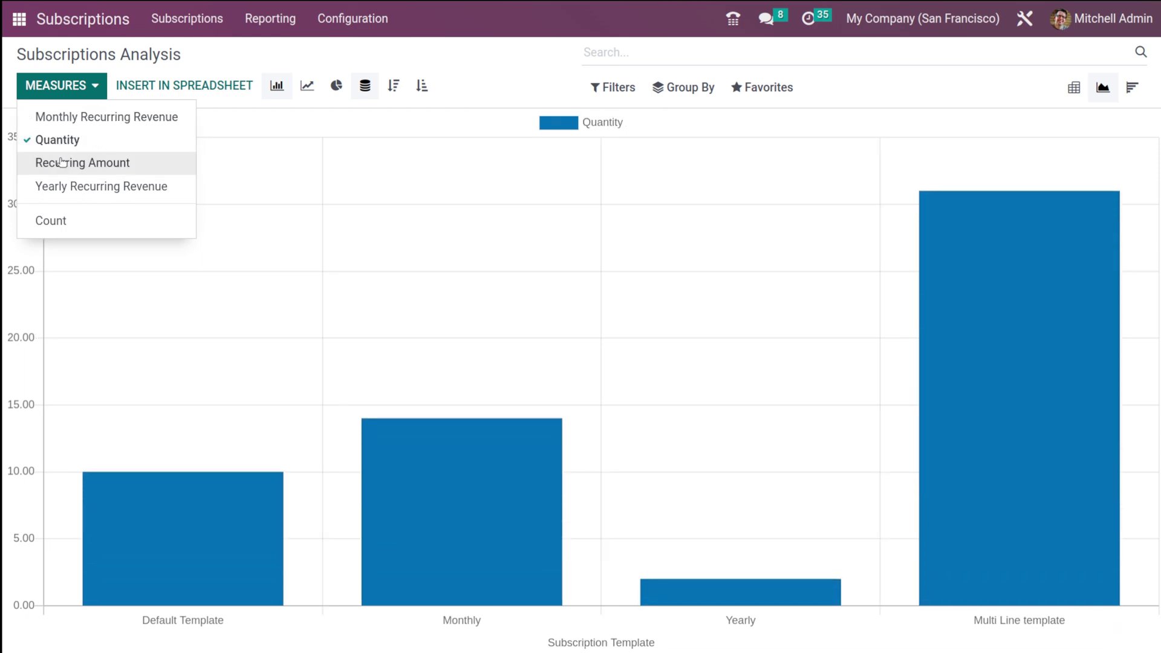
{"action": "left_click", "coordinate": [62, 165]}
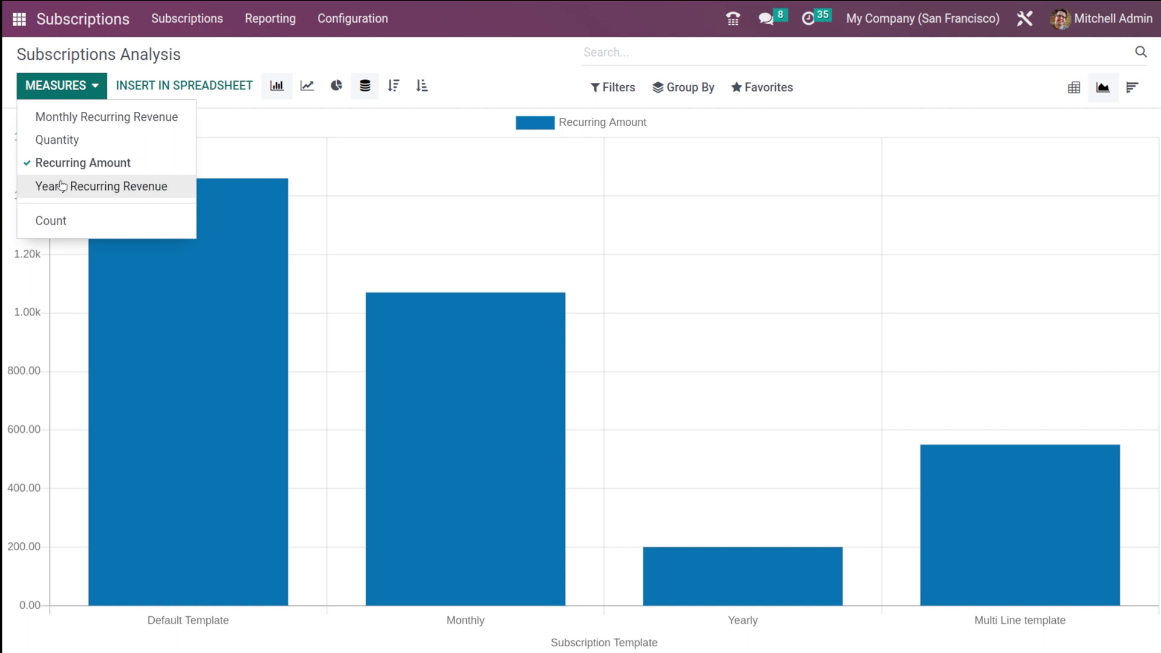
{"action": "left_click", "coordinate": [62, 186]}
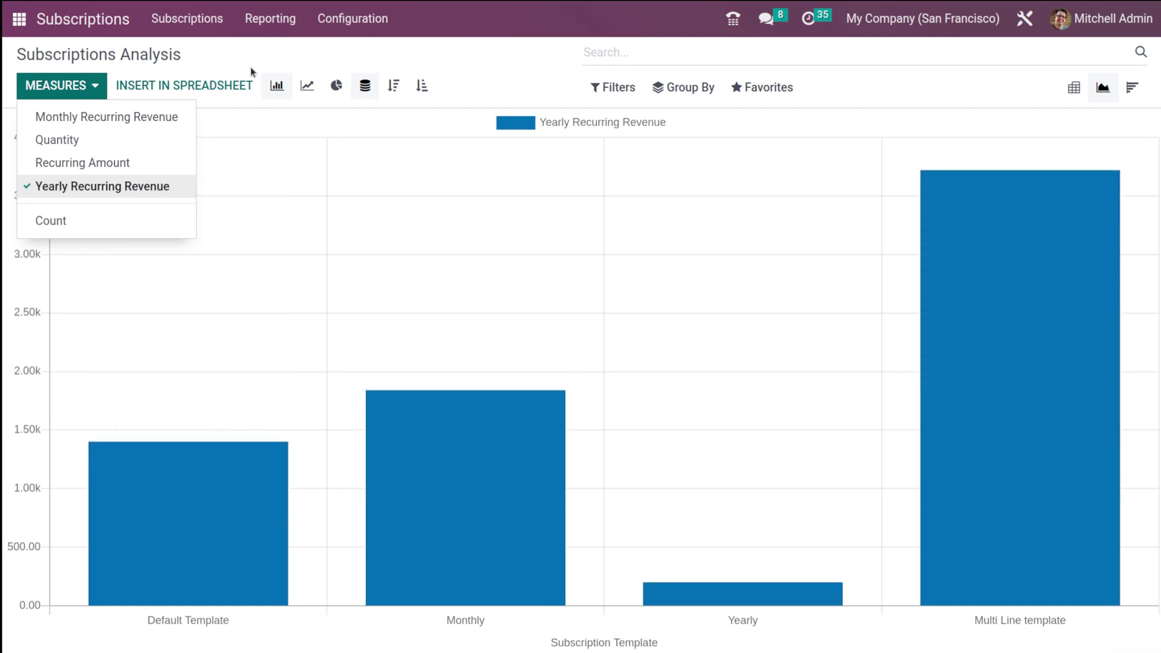
{"action": "left_click", "coordinate": [251, 60]}
- Try line and pie charts, descending and ascending sort, unstacked and cumulative display
{"action": "left_click", "coordinate": [309, 86]}
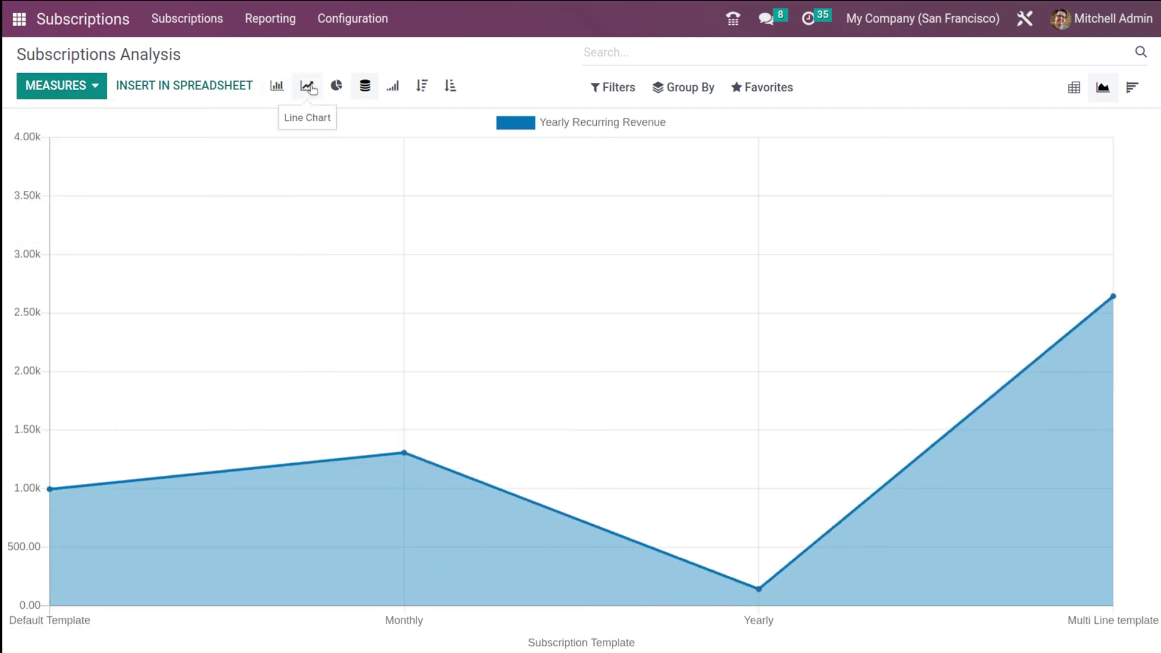
{"action": "left_click", "coordinate": [333, 86]}
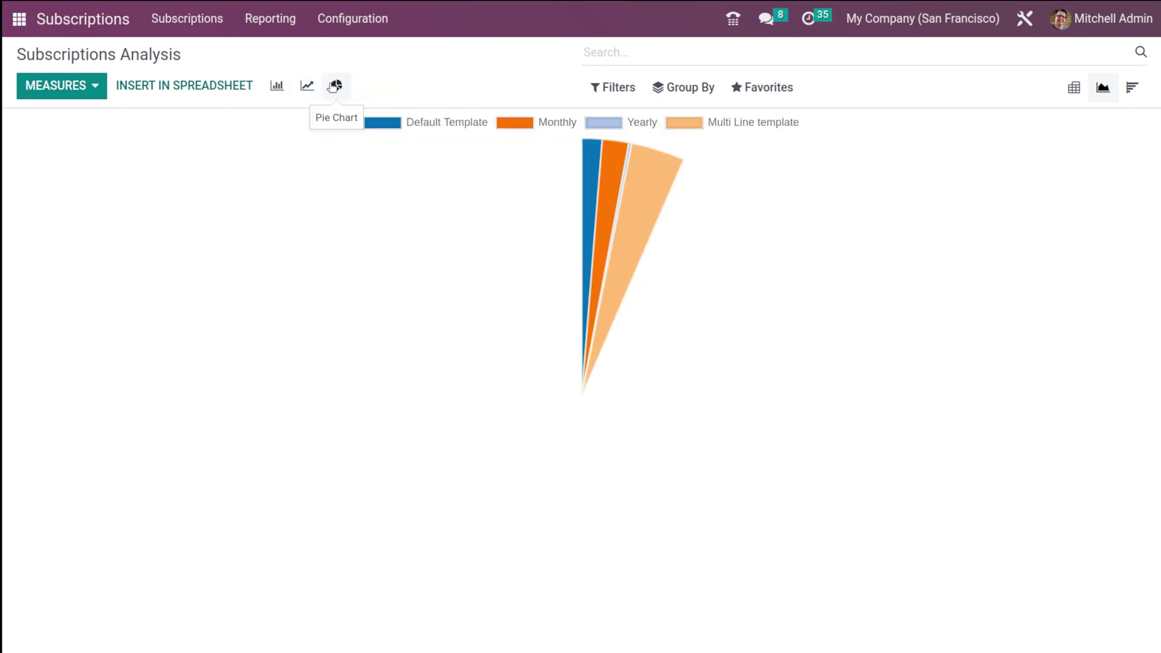
{"action": "left_click", "coordinate": [302, 87]}
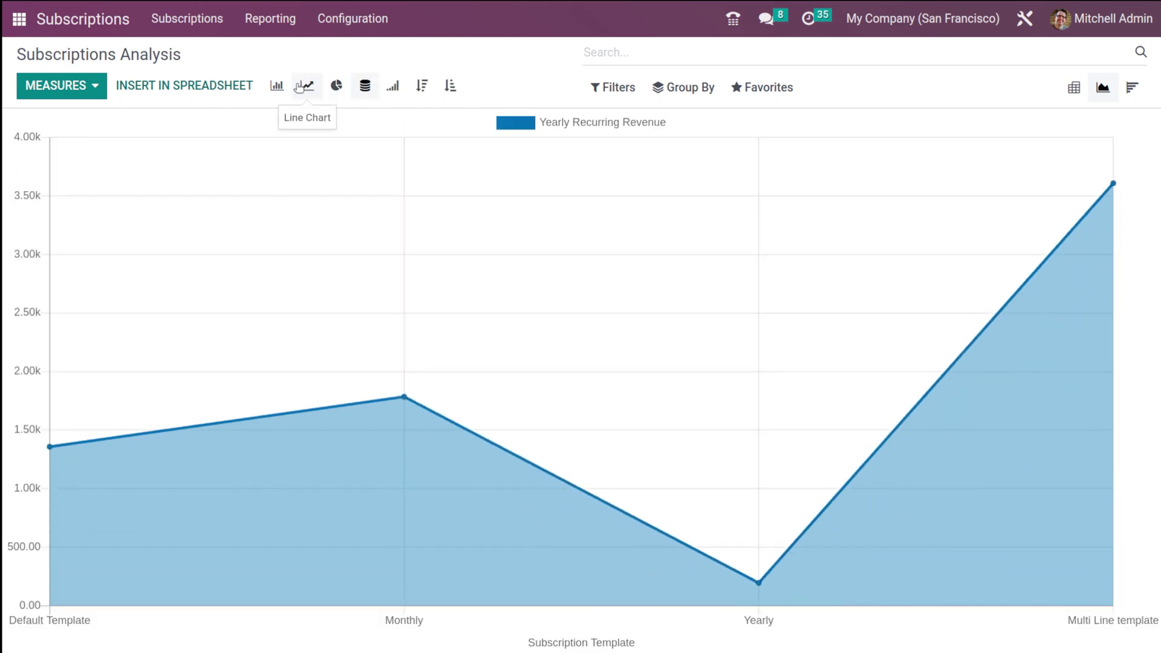
{"action": "left_click", "coordinate": [423, 87]}
{"action": "left_click", "coordinate": [451, 86]}
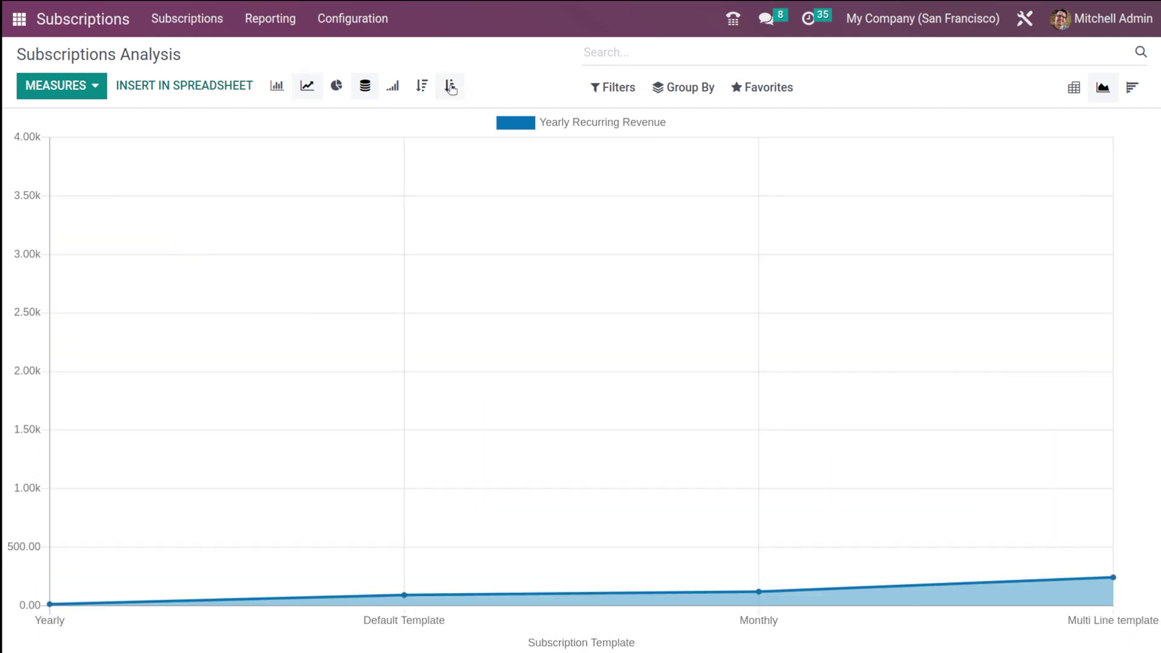
{"action": "left_click", "coordinate": [368, 87]}
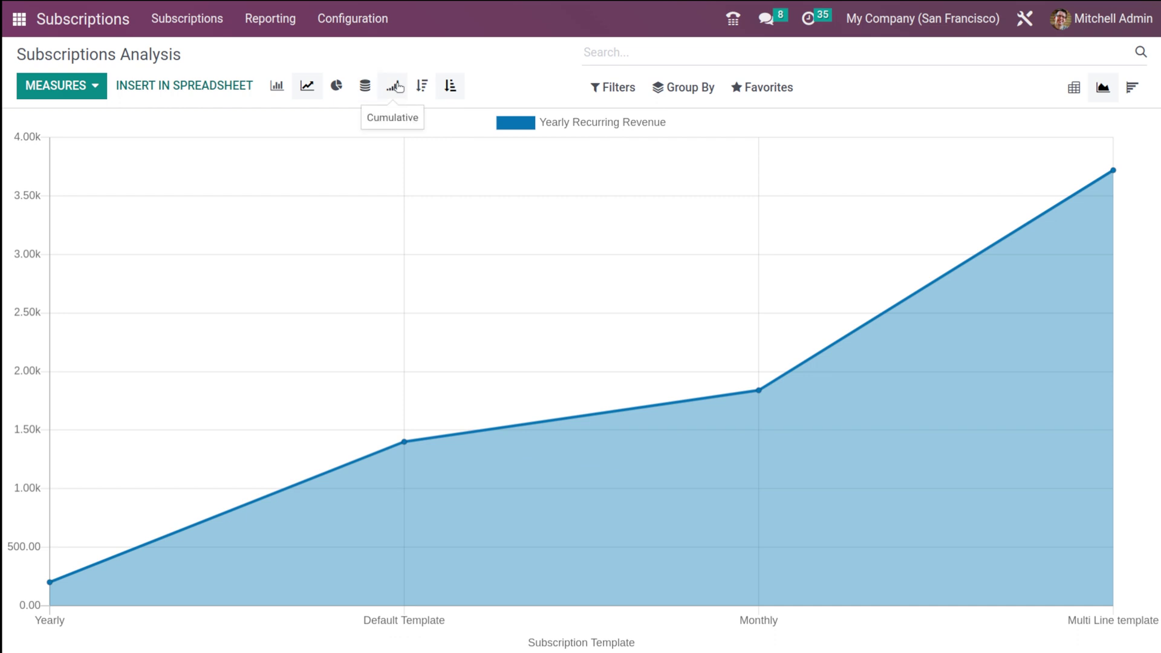
{"action": "left_click", "coordinate": [397, 87]}
- Glance at Filters and Favourites, then switch to the monthly retention cohort view
{"action": "left_click", "coordinate": [596, 81]}
{"action": "left_click", "coordinate": [763, 87]}
{"action": "left_click", "coordinate": [1003, 108]}
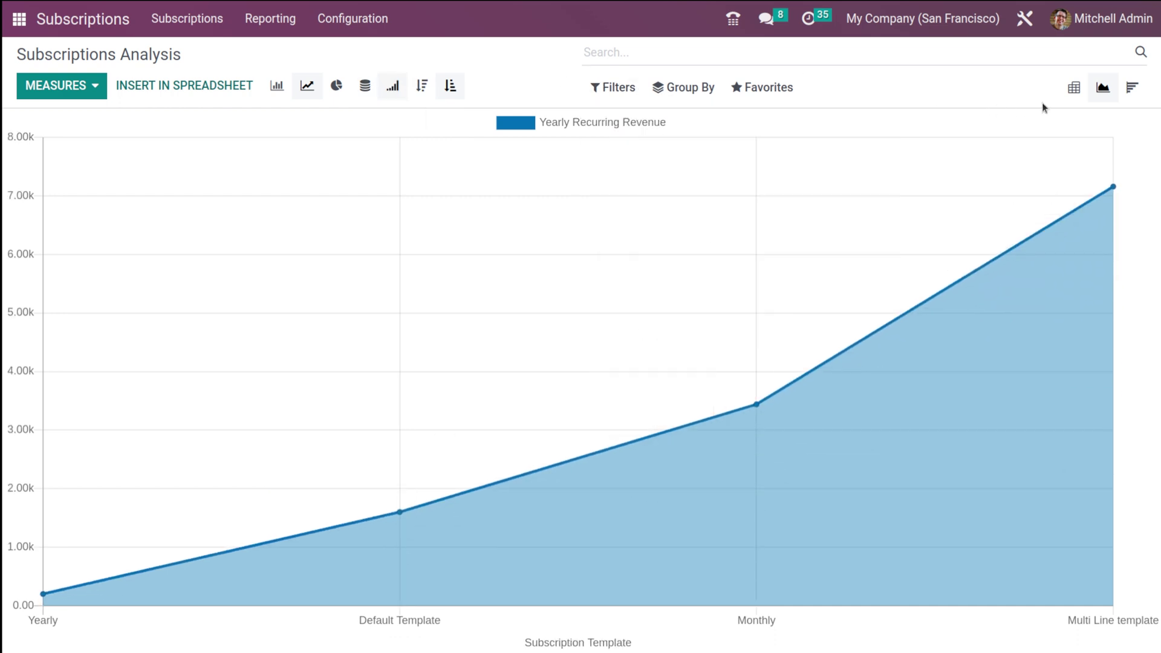
{"action": "left_click", "coordinate": [1128, 96]}
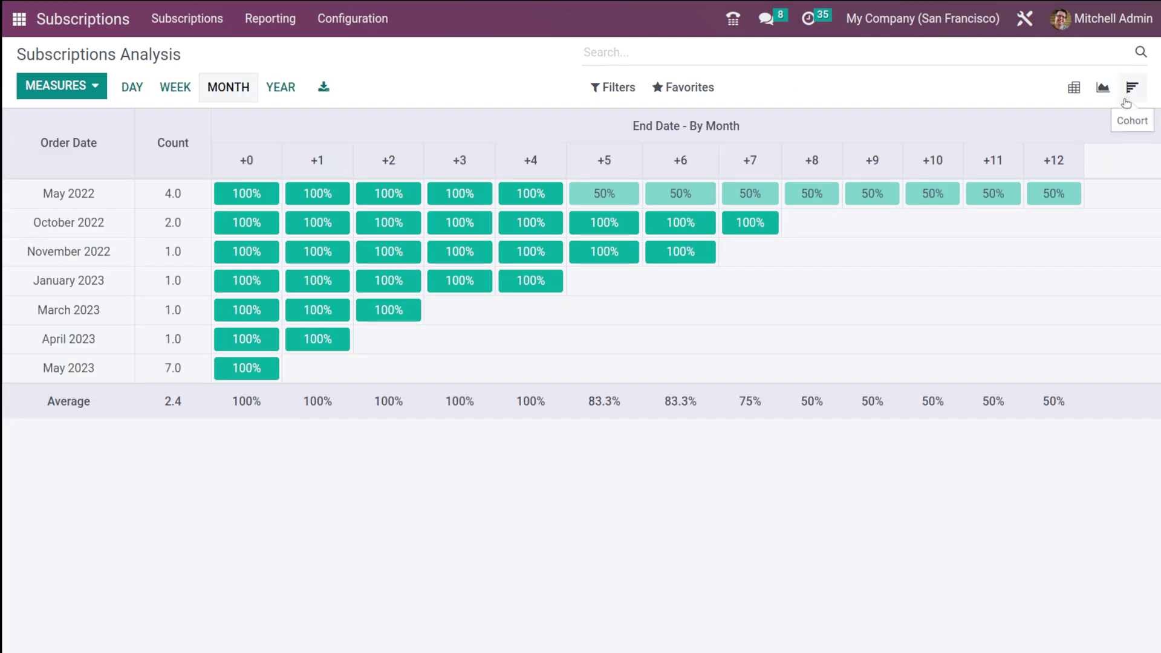
- Check the cohort measures list, then bring up the Reporting menu of subscription reports
{"action": "left_click", "coordinate": [48, 89]}
{"action": "left_click", "coordinate": [76, 502]}
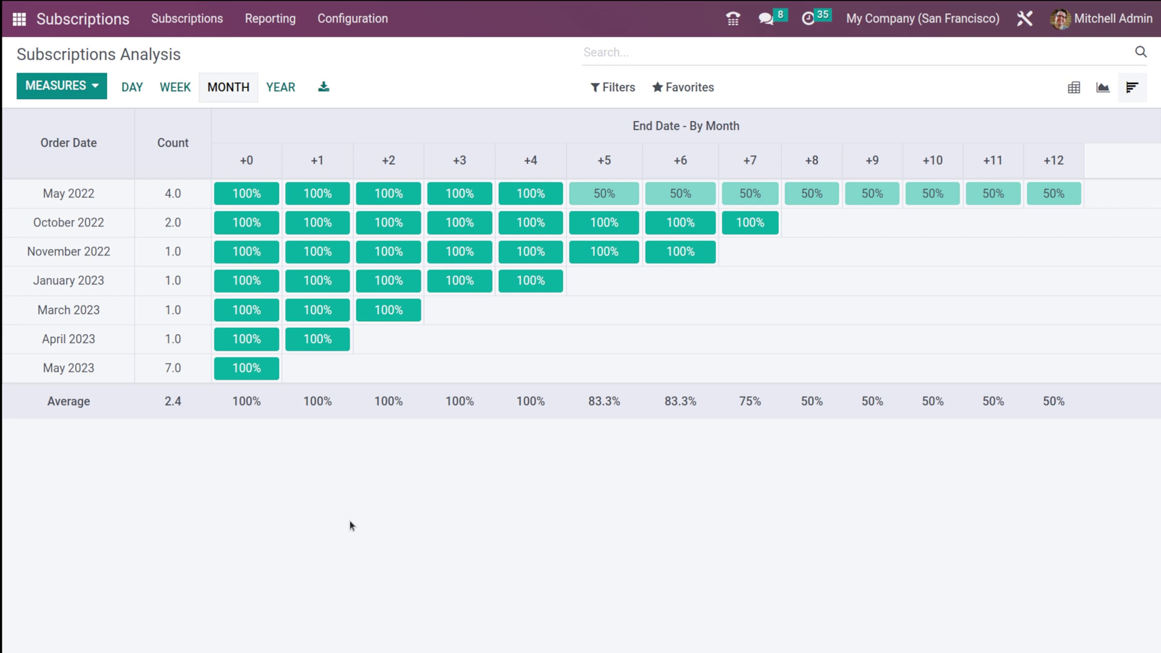
{"action": "left_click", "coordinate": [272, 29]}
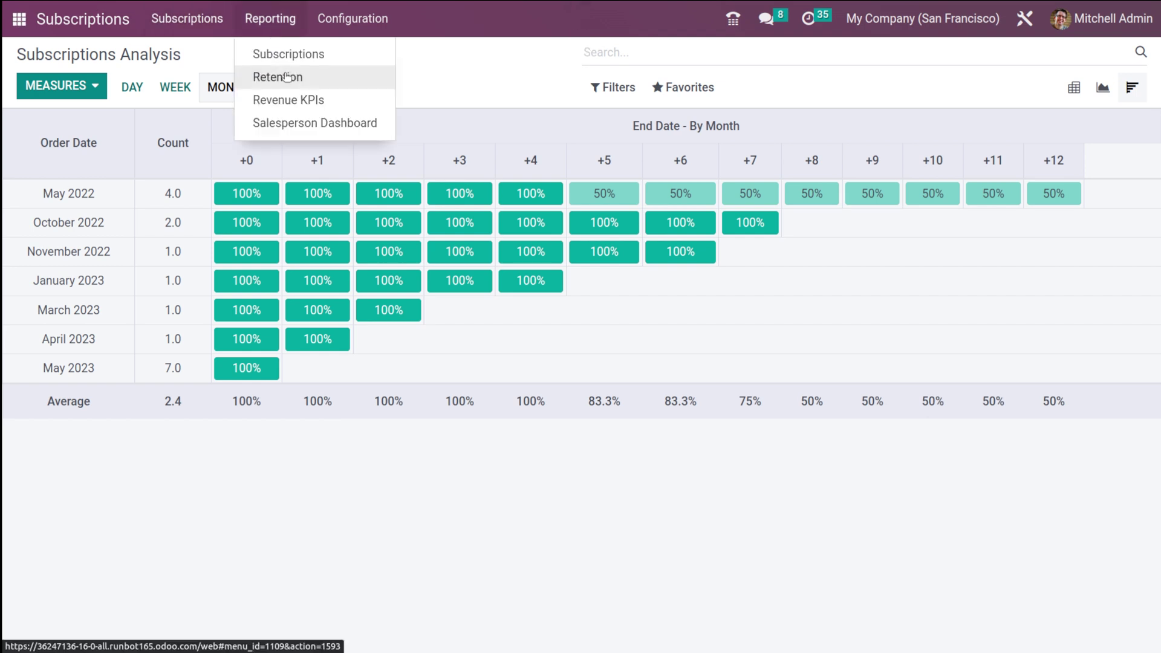
- Open Retention Analysis, try its Graph and Pivot views, and return to the cohort grid
{"action": "left_click", "coordinate": [287, 77]}
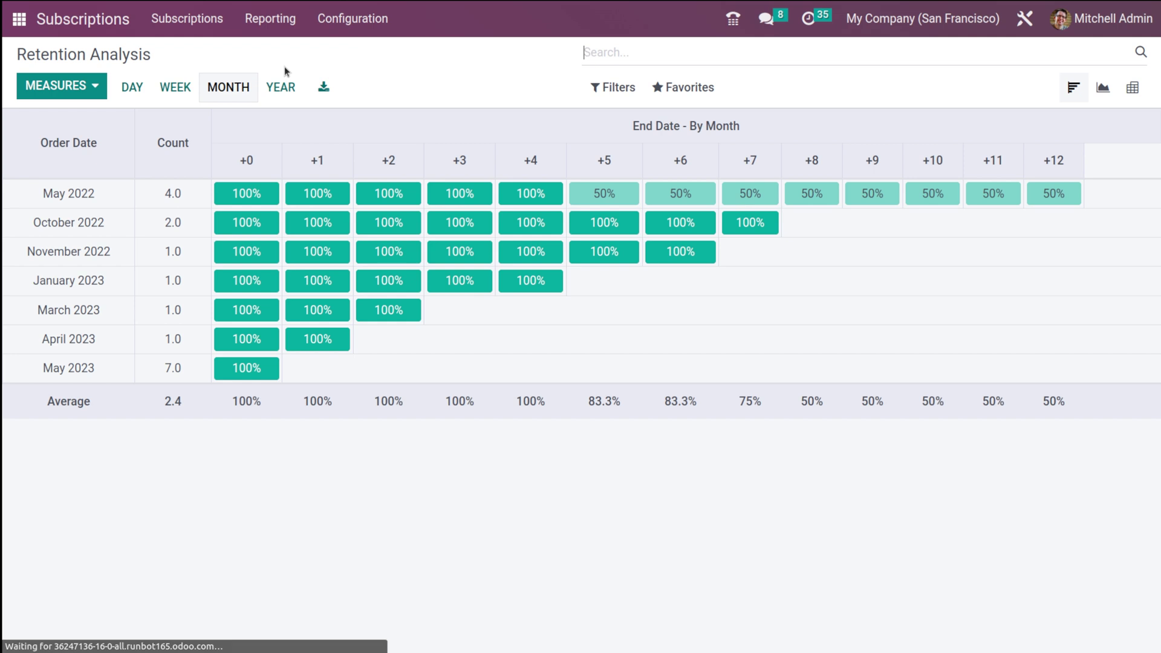
{"action": "mouse_move", "coordinate": [296, 311]}
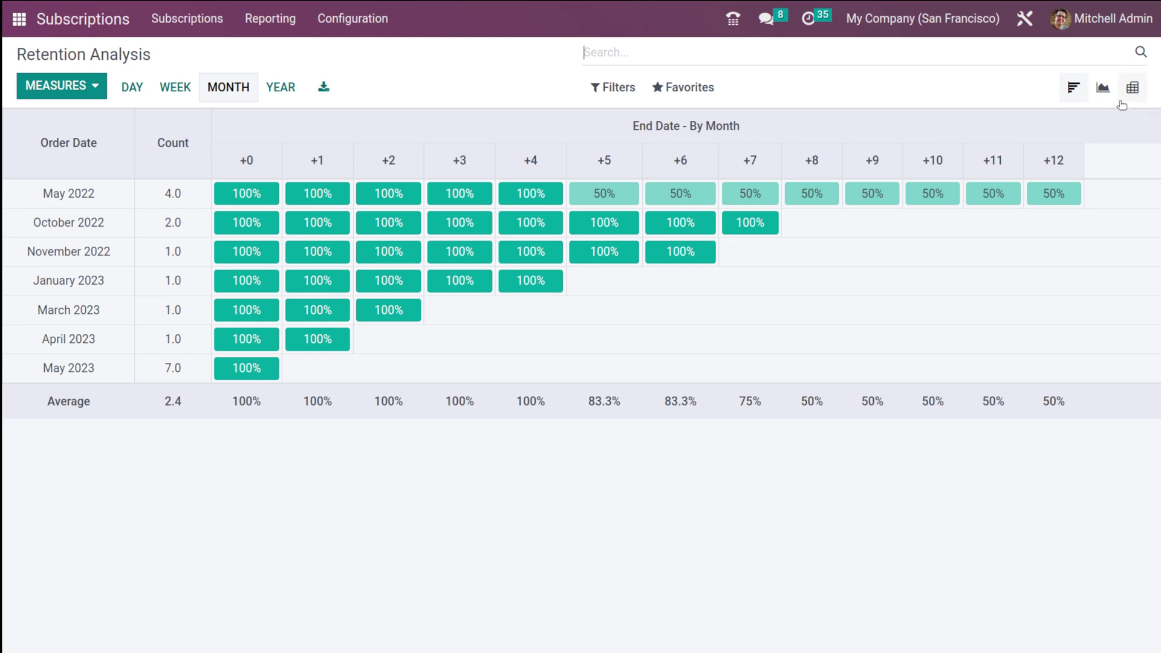
{"action": "left_click", "coordinate": [1100, 89]}
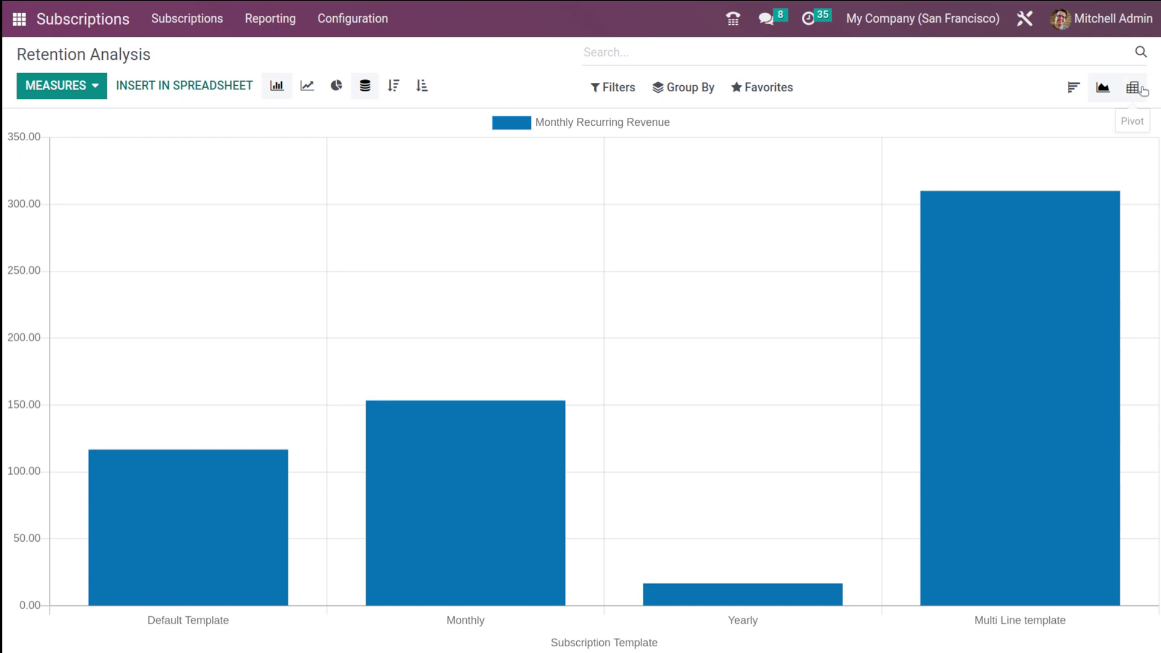
{"action": "left_click", "coordinate": [1141, 89]}
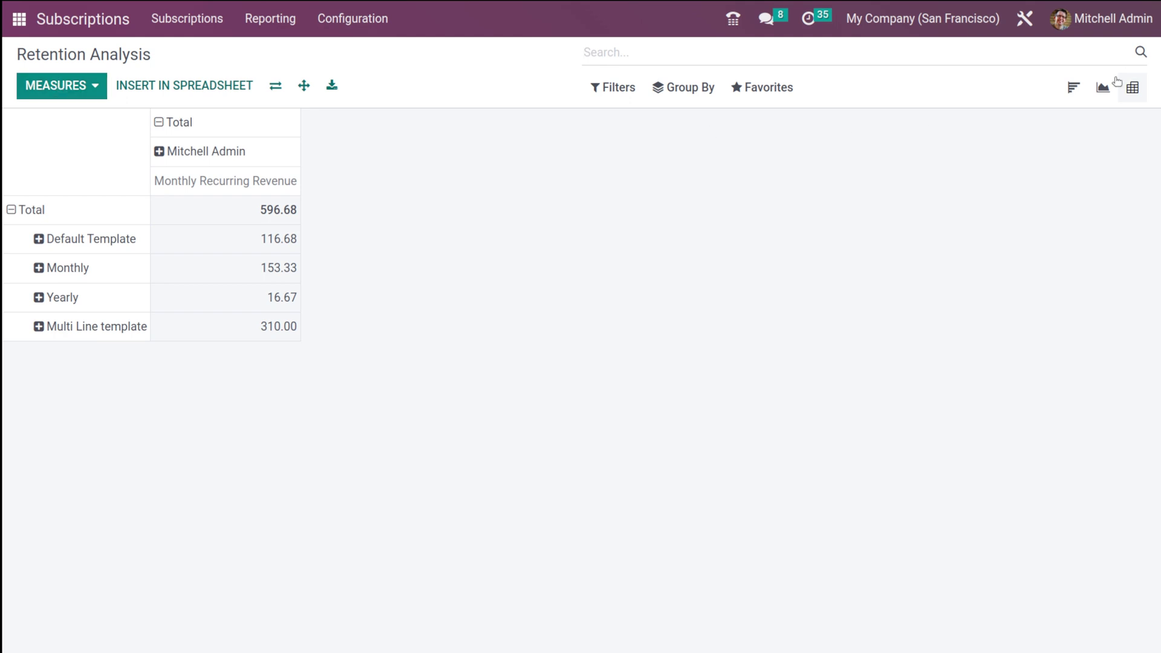
{"action": "left_click", "coordinate": [1074, 88]}
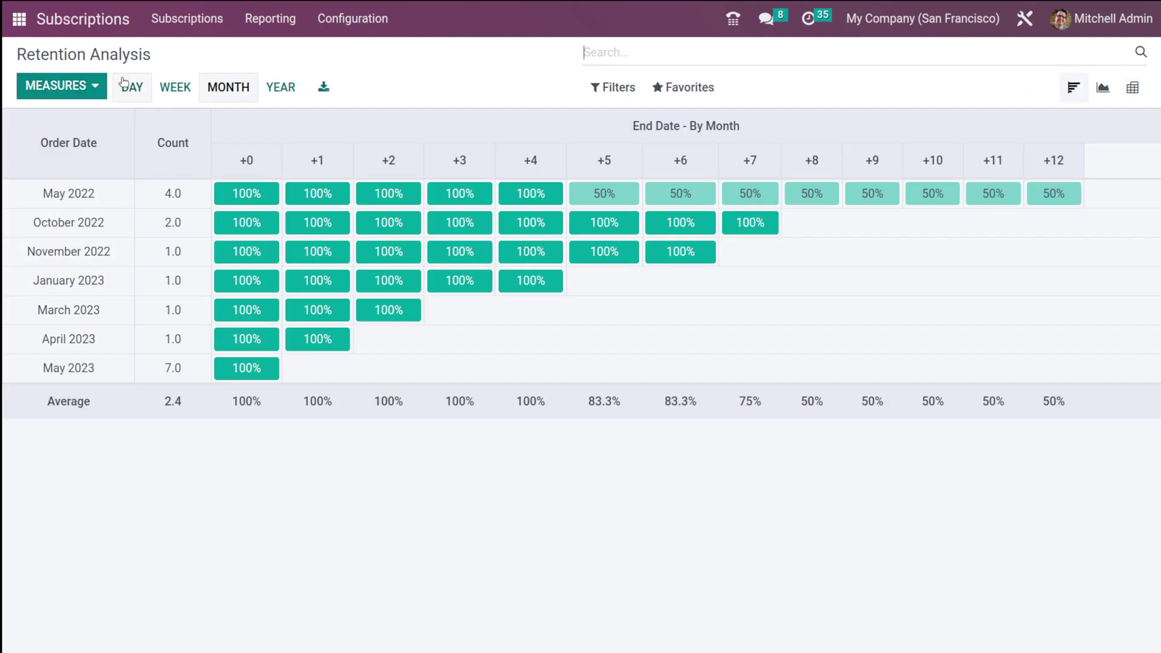
- Check the measures, then step the cohort grouping through day, week and month to year
{"action": "left_click", "coordinate": [73, 91]}
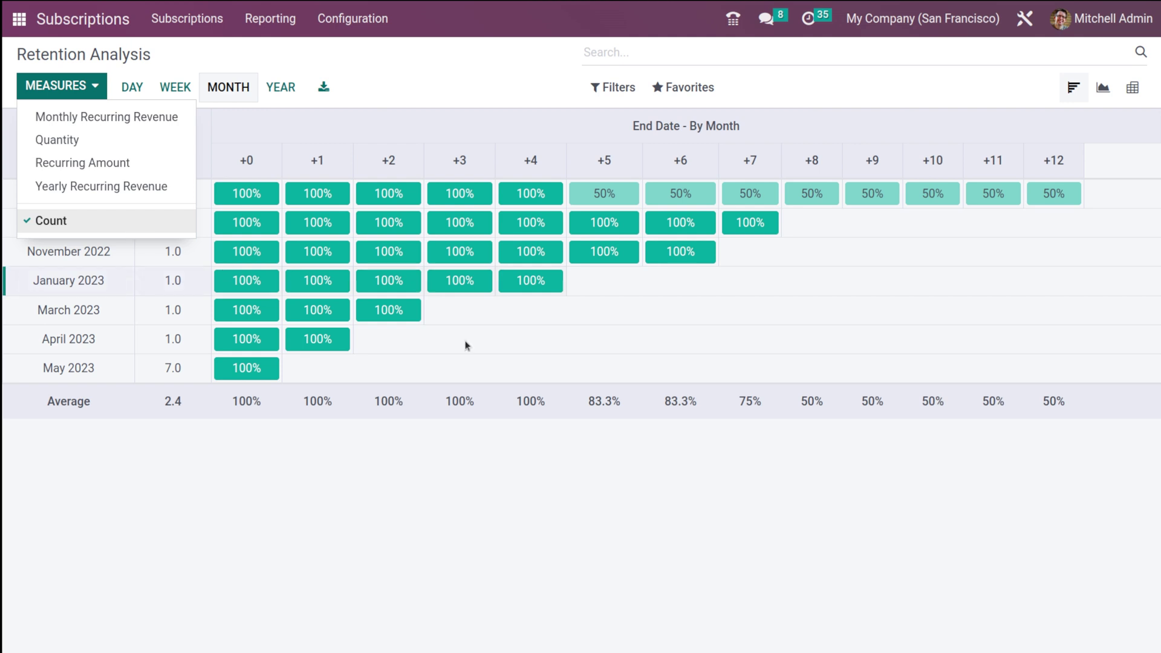
{"action": "left_click", "coordinate": [381, 547]}
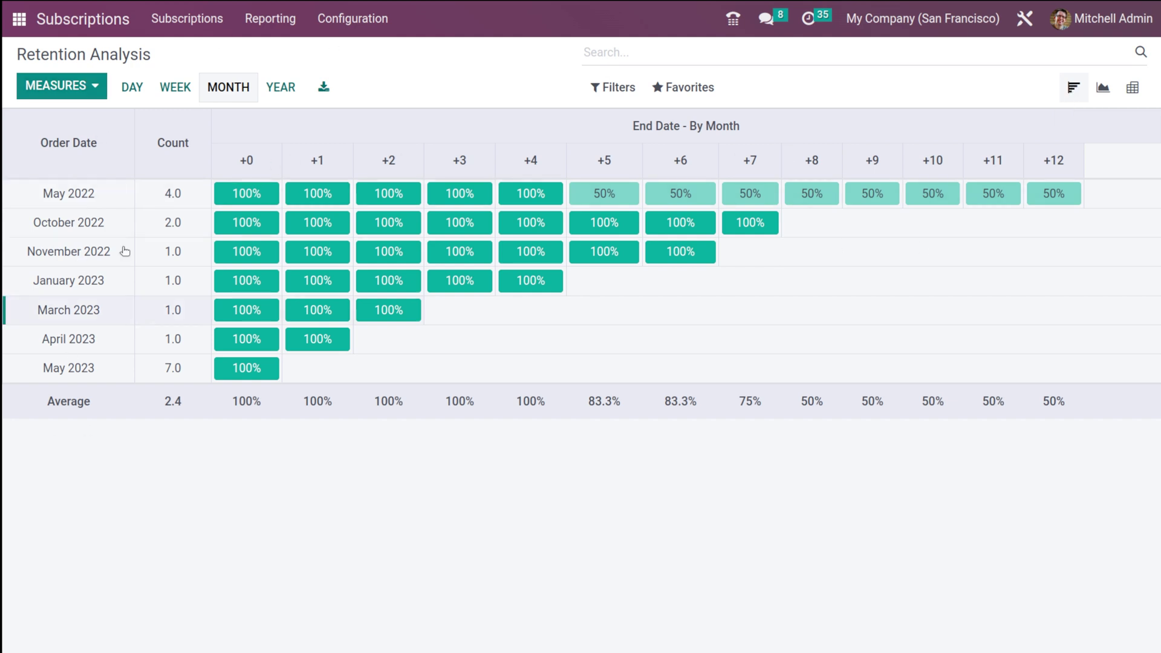
{"action": "left_click", "coordinate": [124, 96]}
{"action": "left_click", "coordinate": [182, 94]}
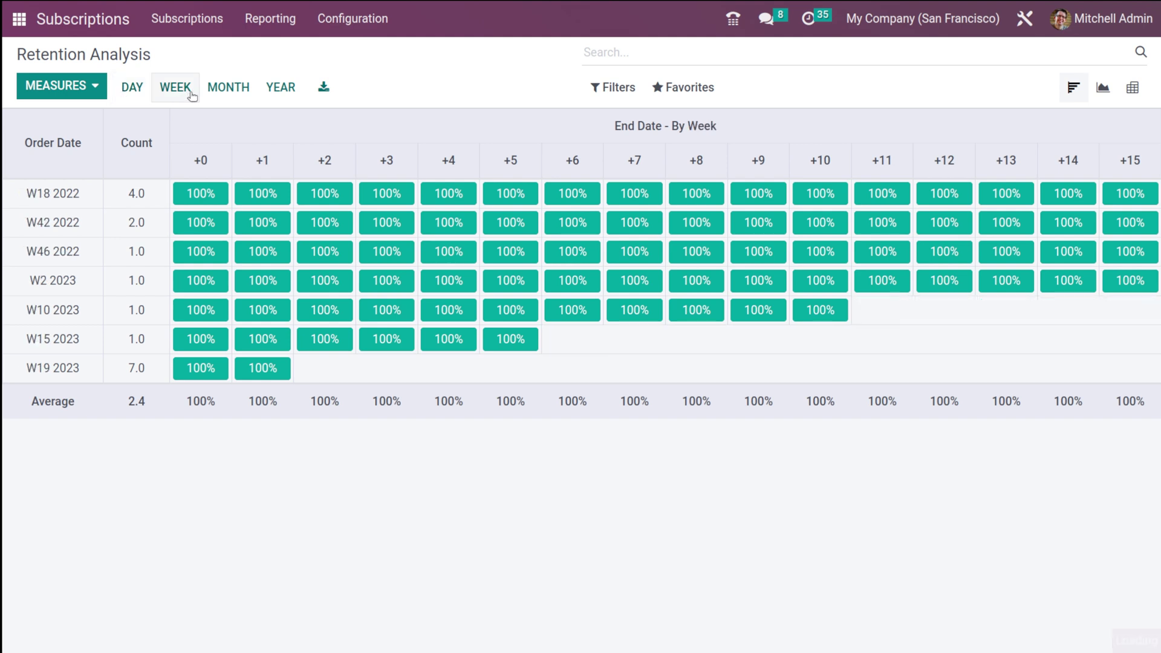
{"action": "left_click", "coordinate": [218, 97]}
{"action": "left_click", "coordinate": [279, 103]}
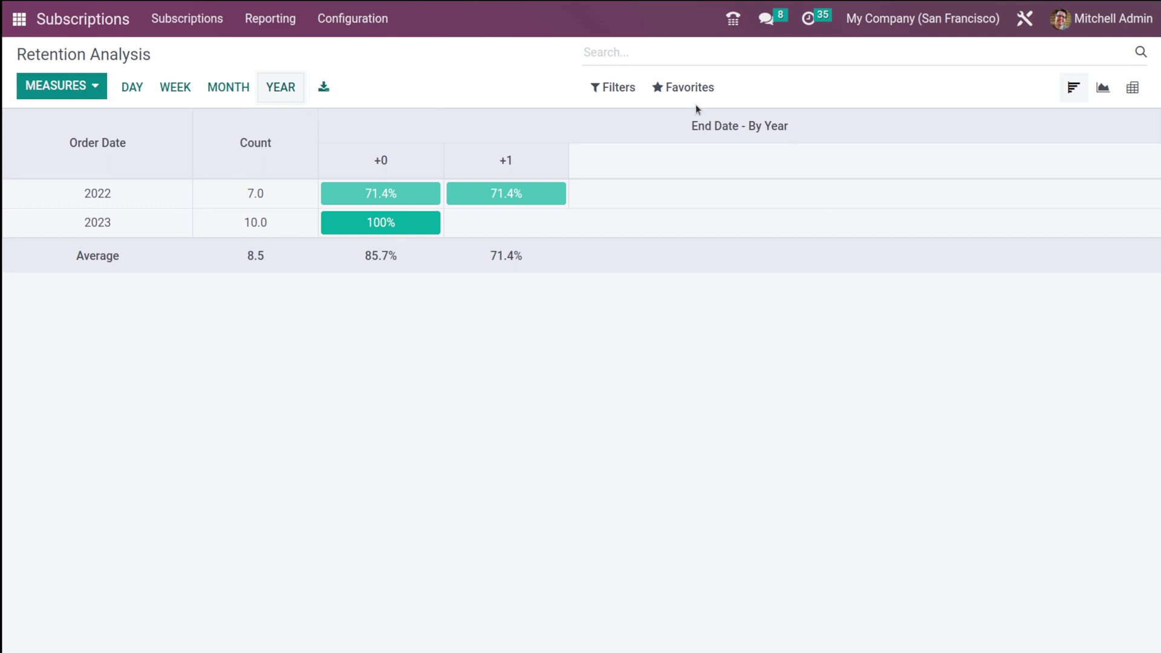
{"action": "left_click", "coordinate": [608, 88]}
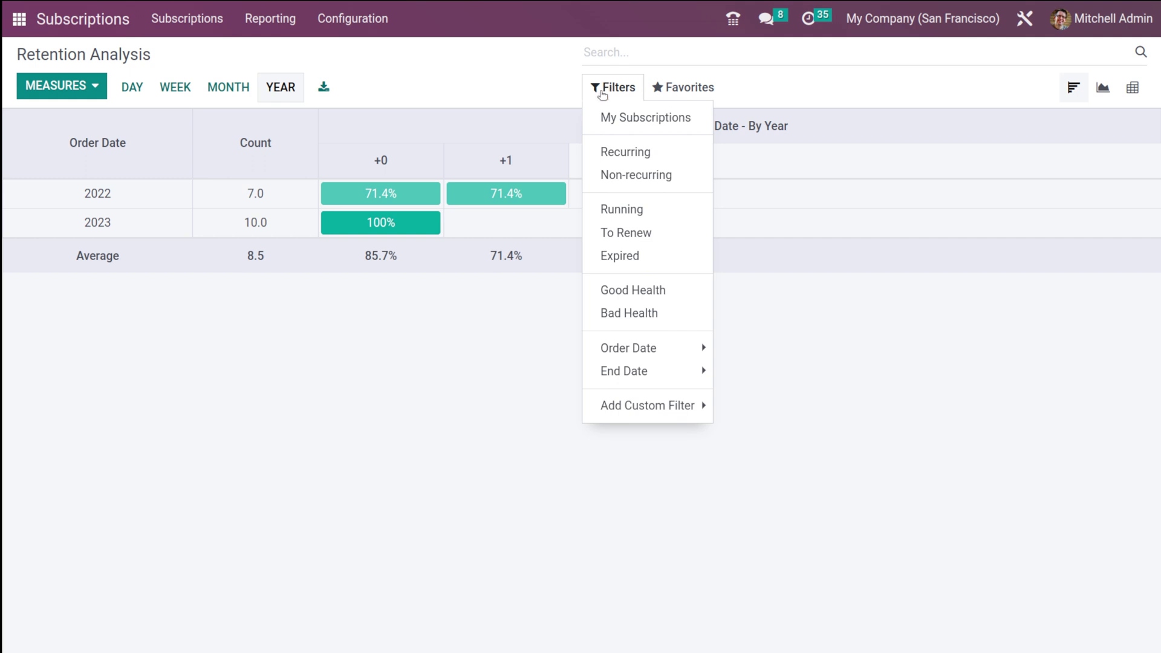
- Apply and clear each filter: Recurring, Non-recurring, Running, To Renew, Expired, Good and Bad Health
{"action": "left_click", "coordinate": [606, 154]}
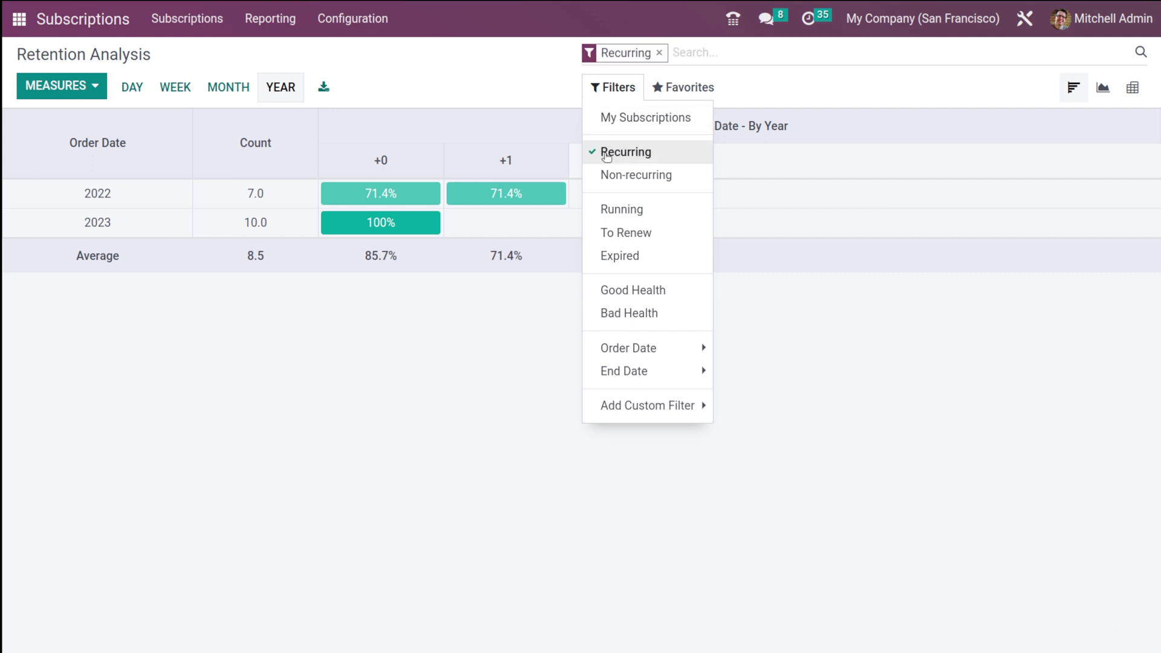
{"action": "left_click", "coordinate": [607, 155]}
{"action": "left_click", "coordinate": [608, 176]}
{"action": "left_click", "coordinate": [609, 177]}
{"action": "left_click", "coordinate": [618, 209]}
{"action": "left_click", "coordinate": [618, 209]}
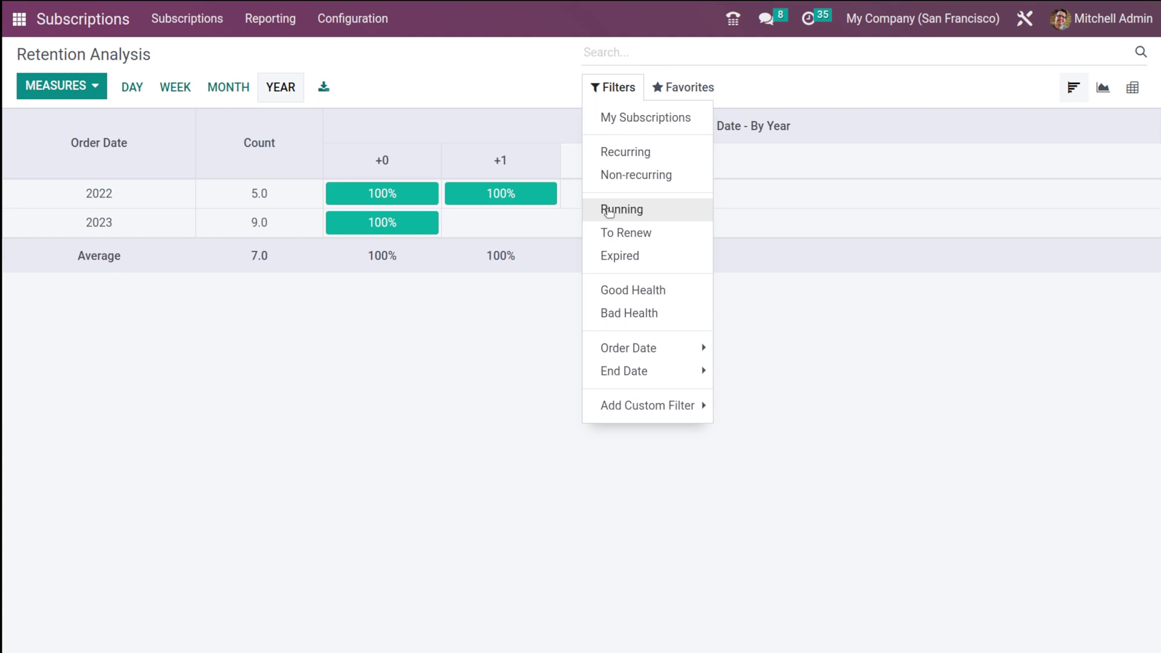
{"action": "left_click", "coordinate": [618, 234]}
{"action": "left_click", "coordinate": [619, 236]}
{"action": "left_click", "coordinate": [622, 254]}
{"action": "left_click", "coordinate": [621, 254]}
{"action": "left_click", "coordinate": [623, 290]}
{"action": "left_click", "coordinate": [622, 291]}
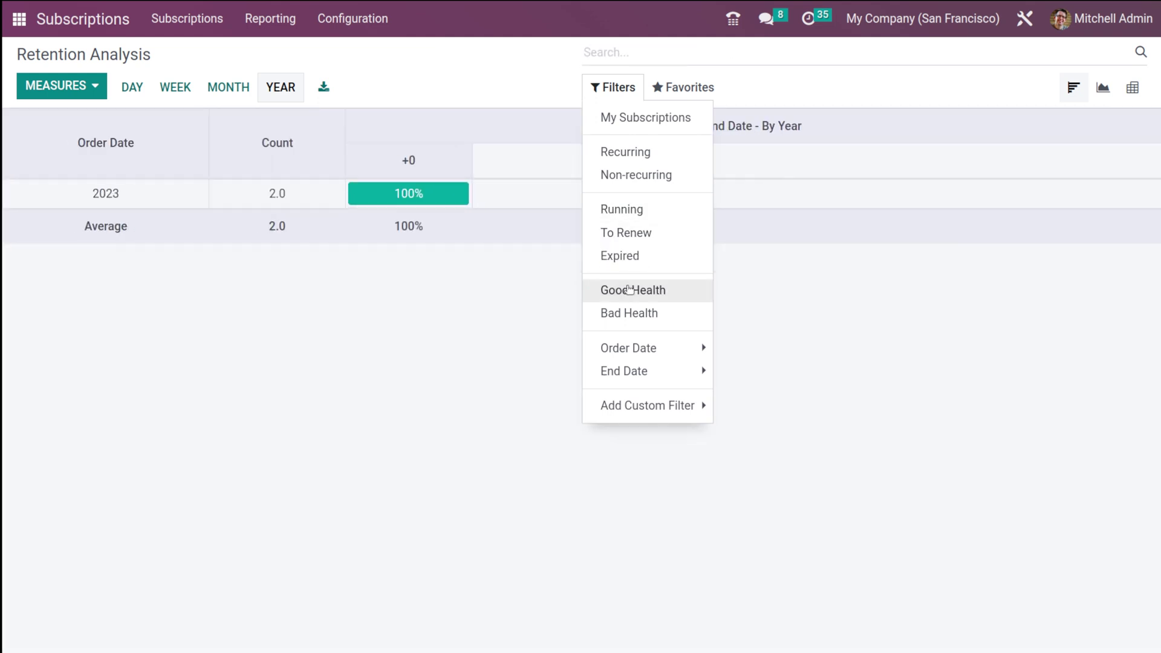
{"action": "left_click", "coordinate": [629, 313]}
{"action": "left_click", "coordinate": [629, 312]}
- Glance at the custom filter builder, then switch the retention data to the bar chart view
{"action": "left_click", "coordinate": [641, 405]}
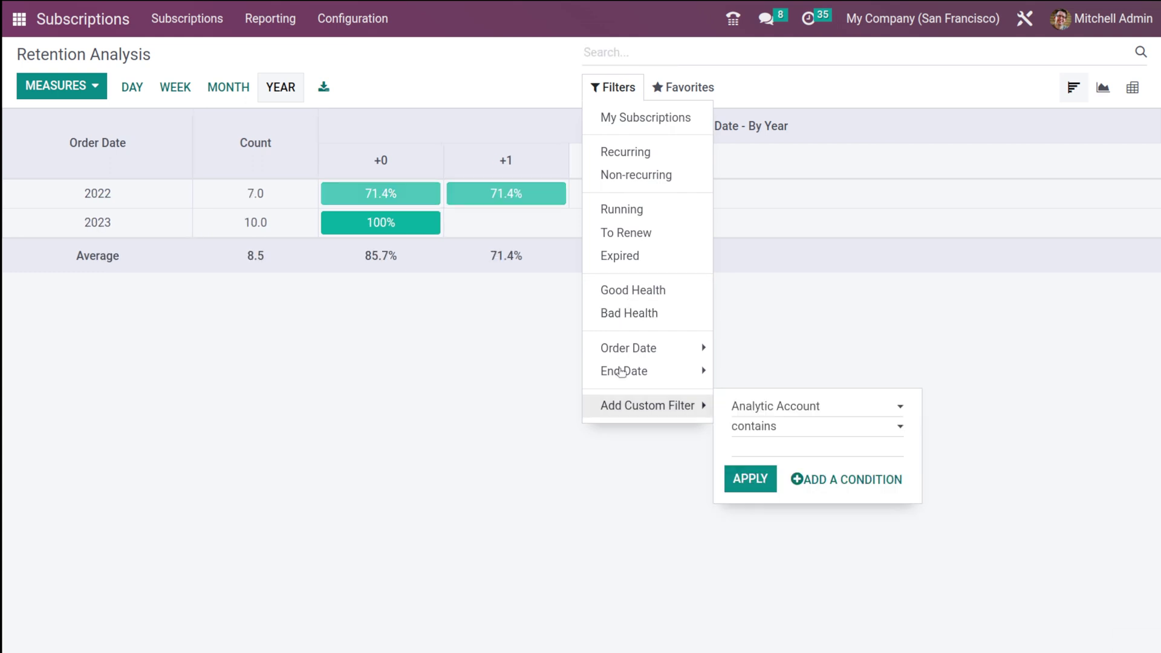
{"action": "left_click", "coordinate": [621, 436]}
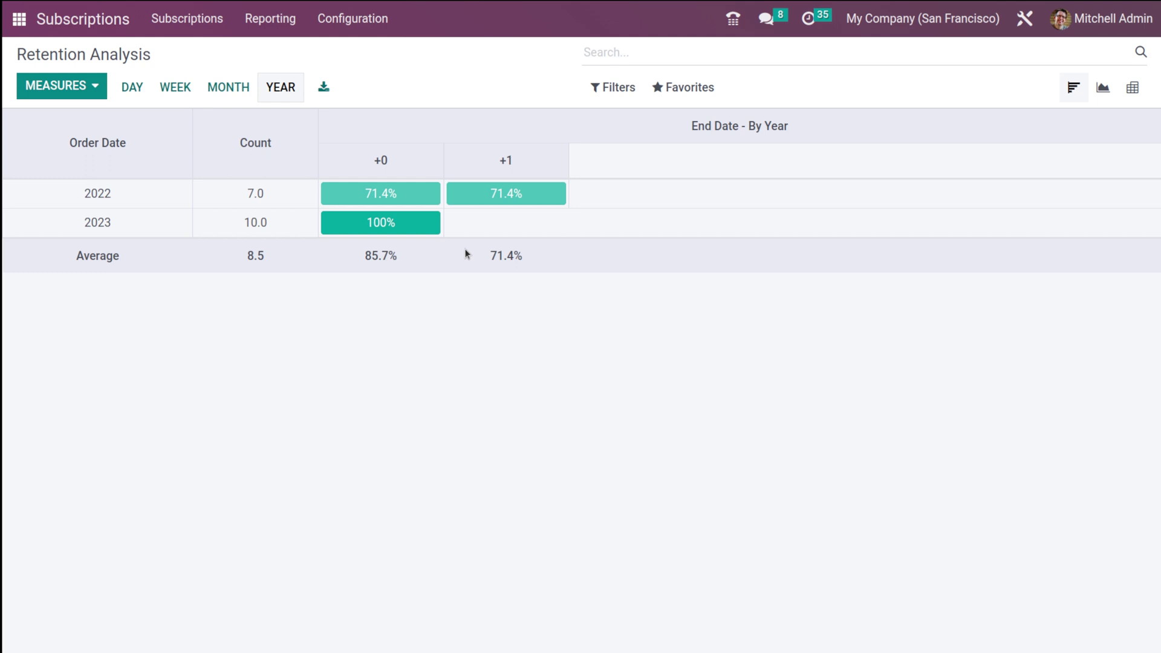
{"action": "left_click", "coordinate": [1099, 87]}
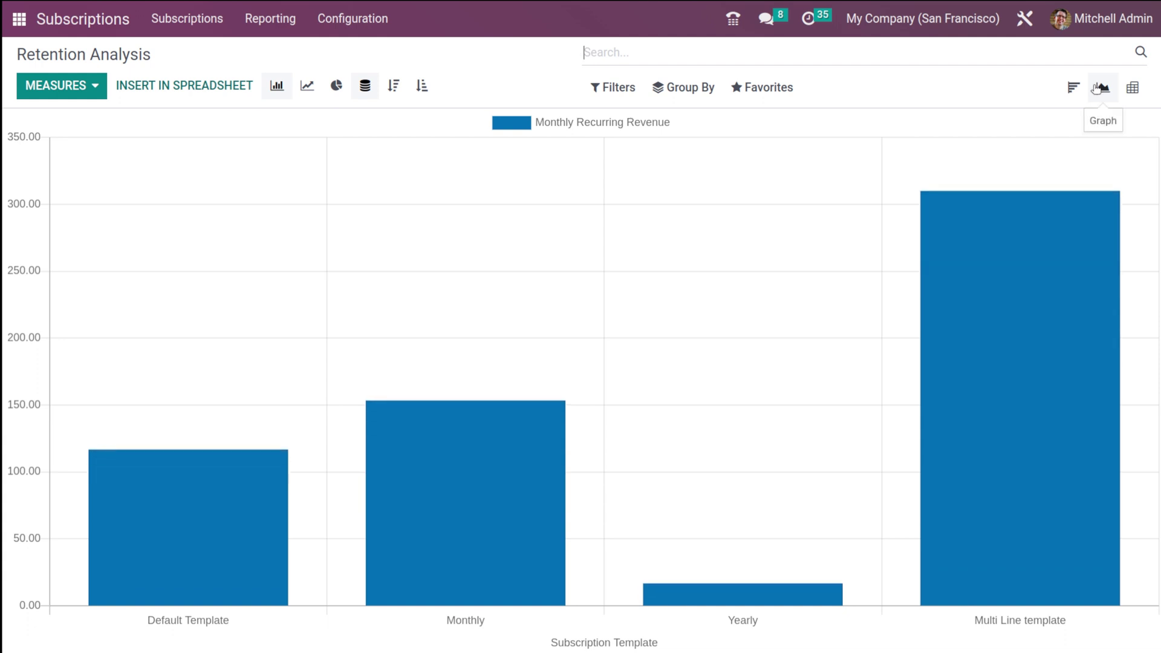
{"action": "left_click", "coordinate": [62, 86]}
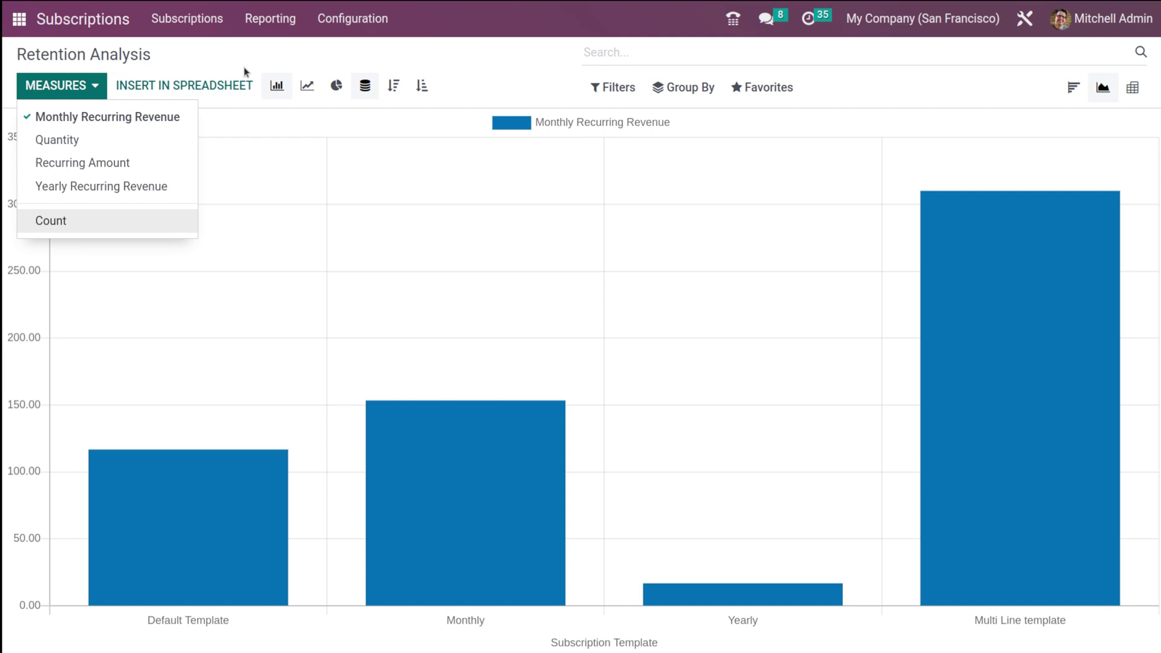
- Preview the MRR chart as a line and a pie chart, then return it to bars
{"action": "left_click", "coordinate": [264, 63]}
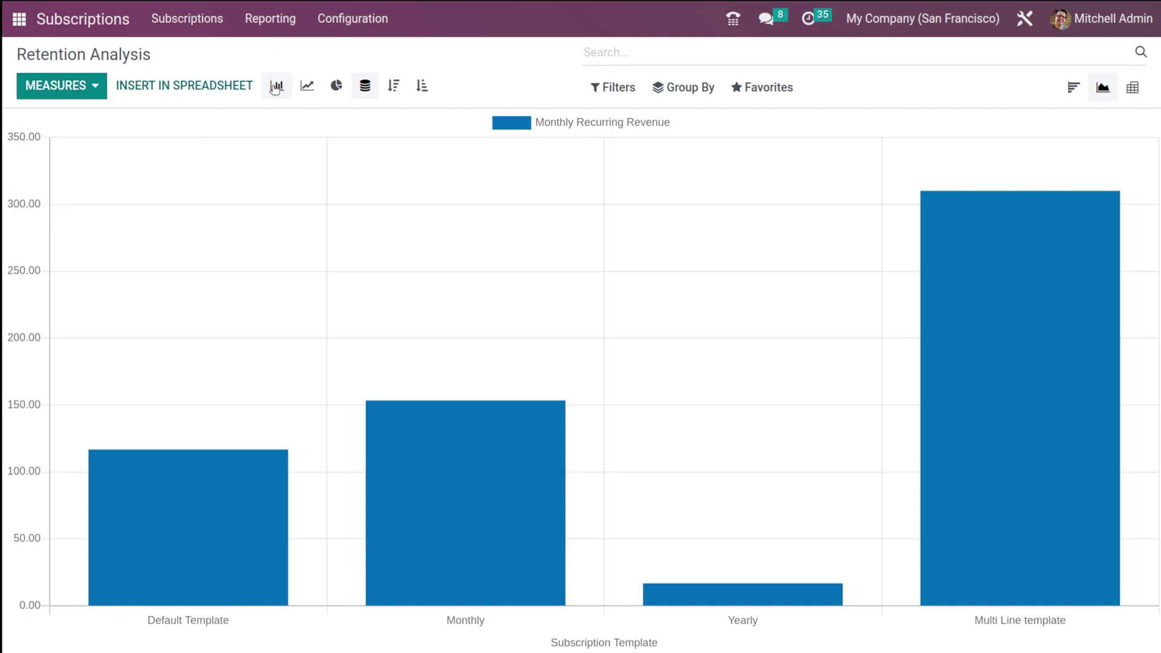
{"action": "left_click", "coordinate": [307, 85]}
{"action": "left_click", "coordinate": [336, 86]}
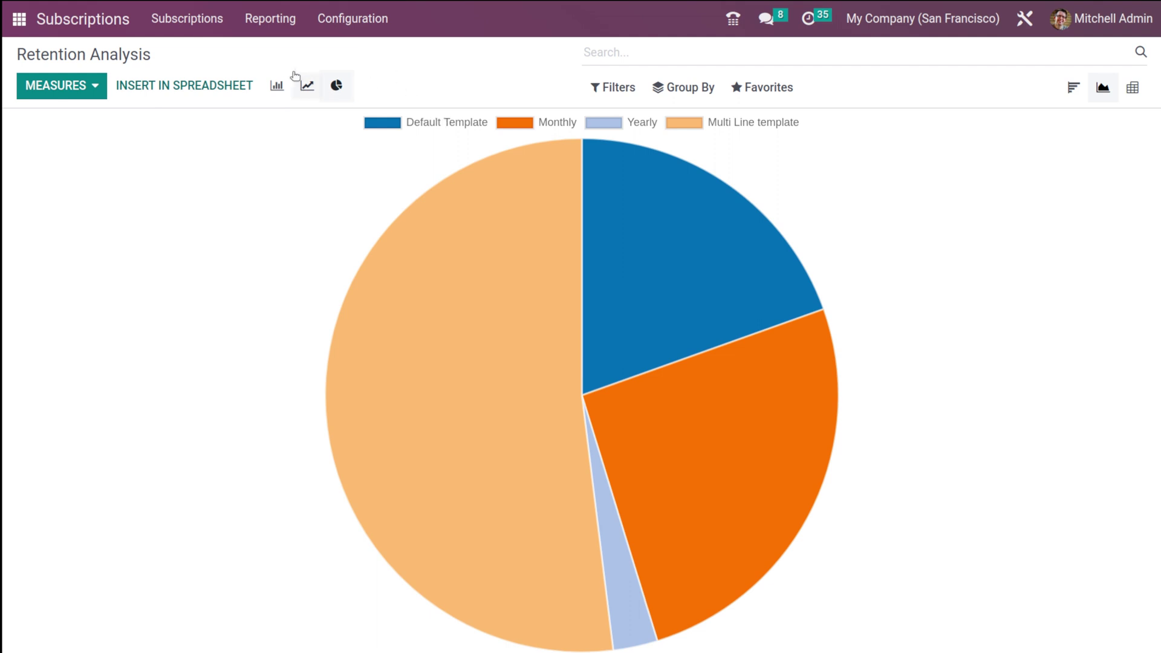
{"action": "left_click", "coordinate": [277, 85]}
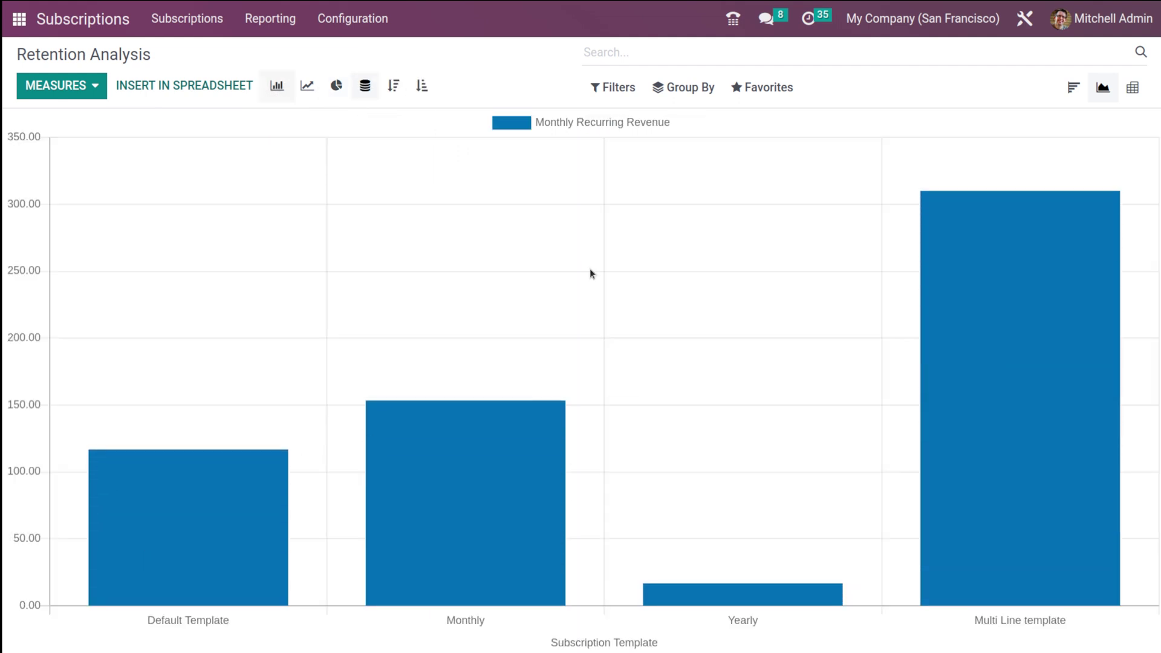
- Check the Group By and custom grouping options, then switch to the pivot table
{"action": "left_click", "coordinate": [683, 87]}
{"action": "left_click", "coordinate": [712, 313]}
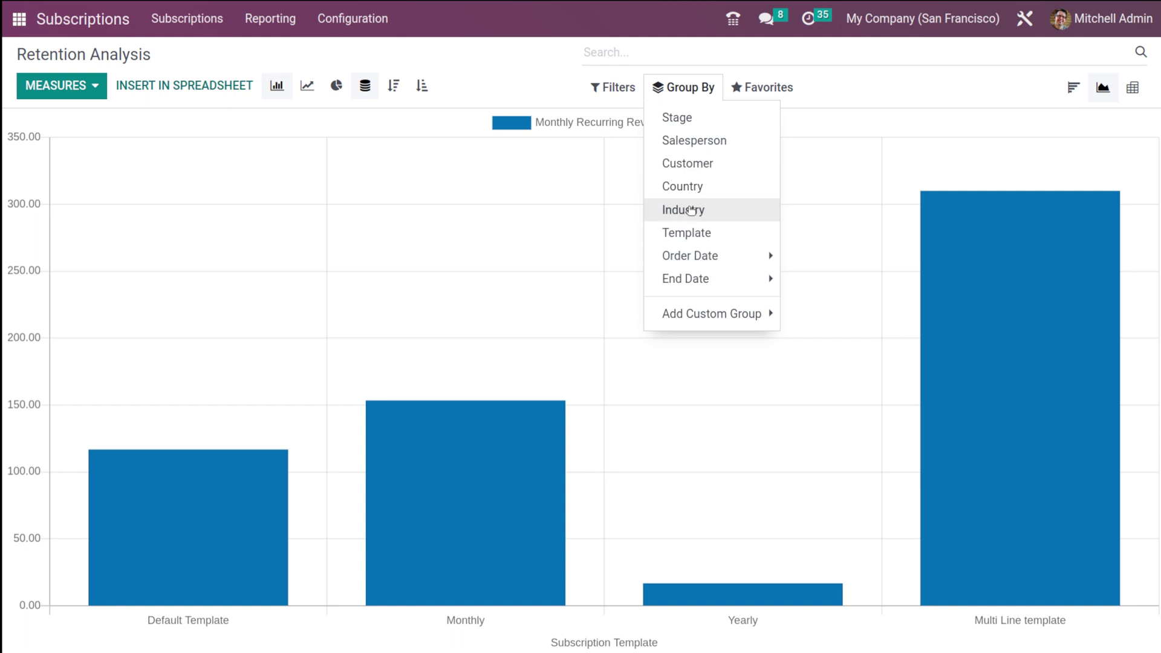
{"action": "mouse_move", "coordinate": [717, 281]}
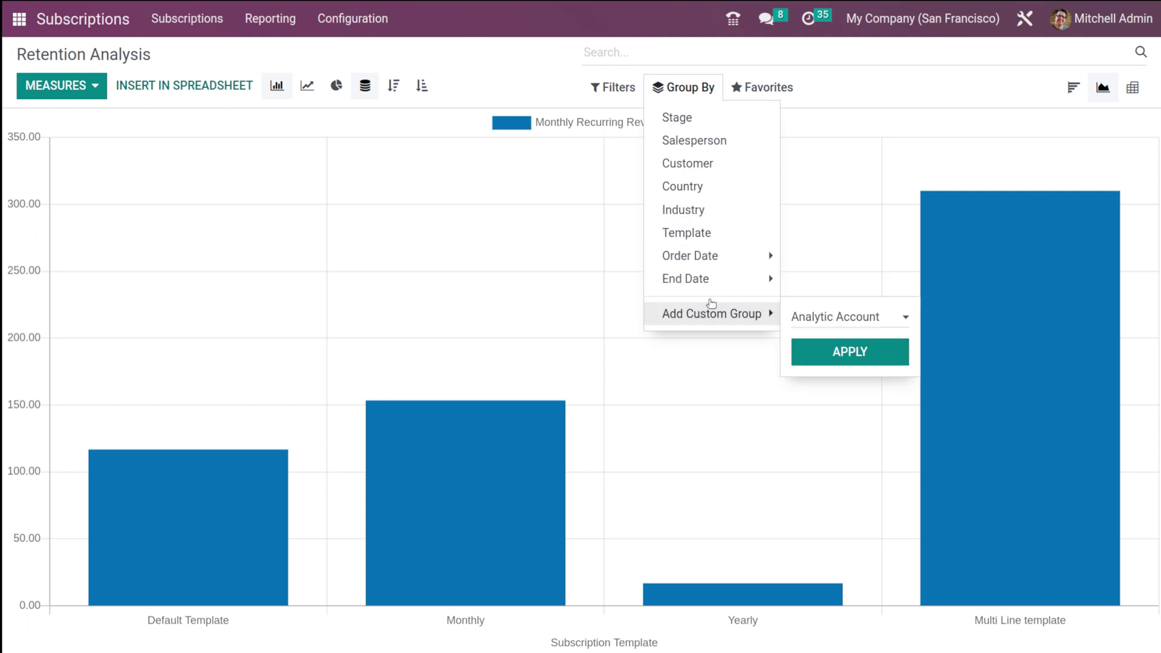
{"action": "left_click", "coordinate": [1132, 88]}
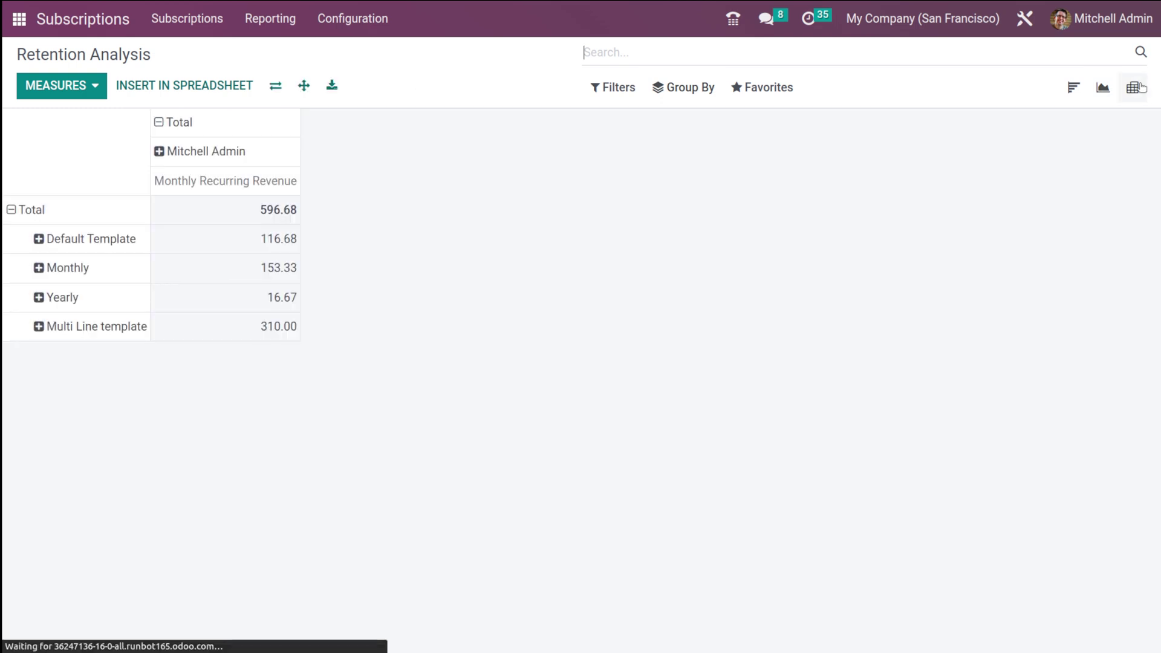
- Flip the pivot axes and back, check the measures list, and show the subscription reports list
{"action": "left_click", "coordinate": [275, 87]}
{"action": "left_click", "coordinate": [275, 88]}
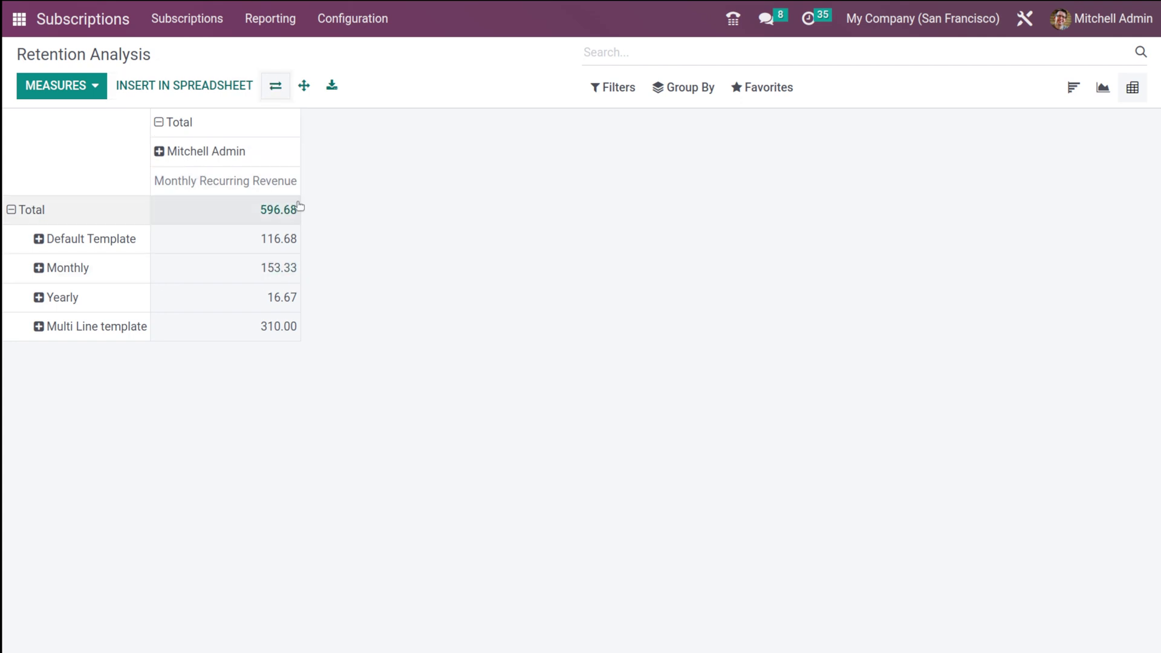
{"action": "left_click", "coordinate": [100, 85]}
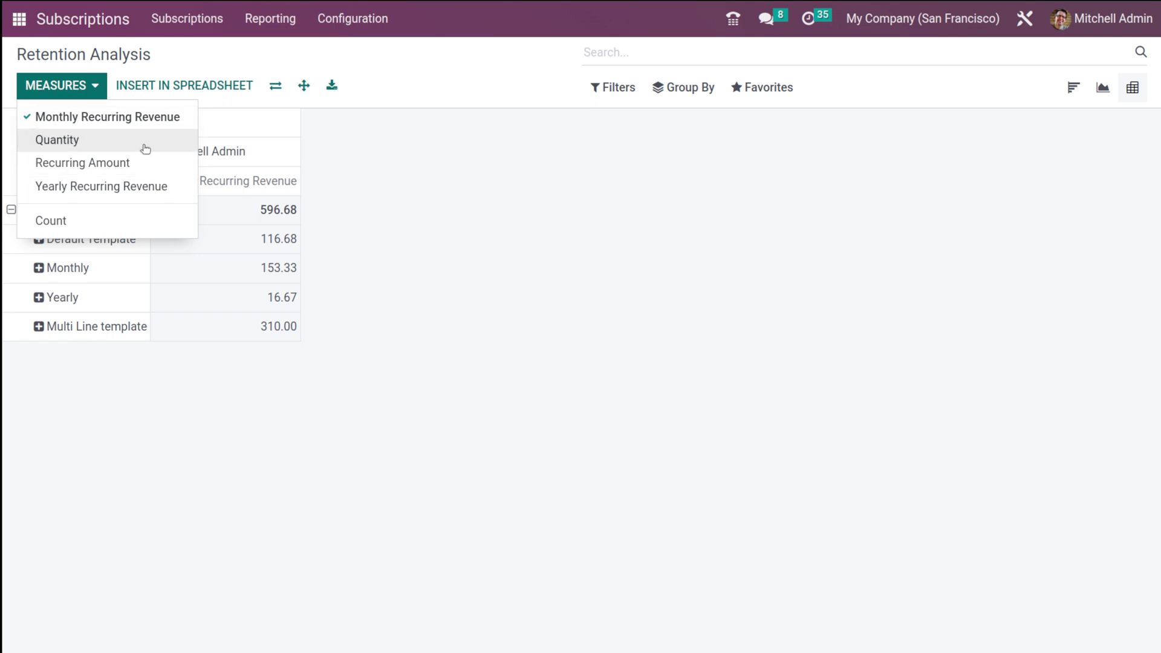
{"action": "left_click", "coordinate": [426, 191]}
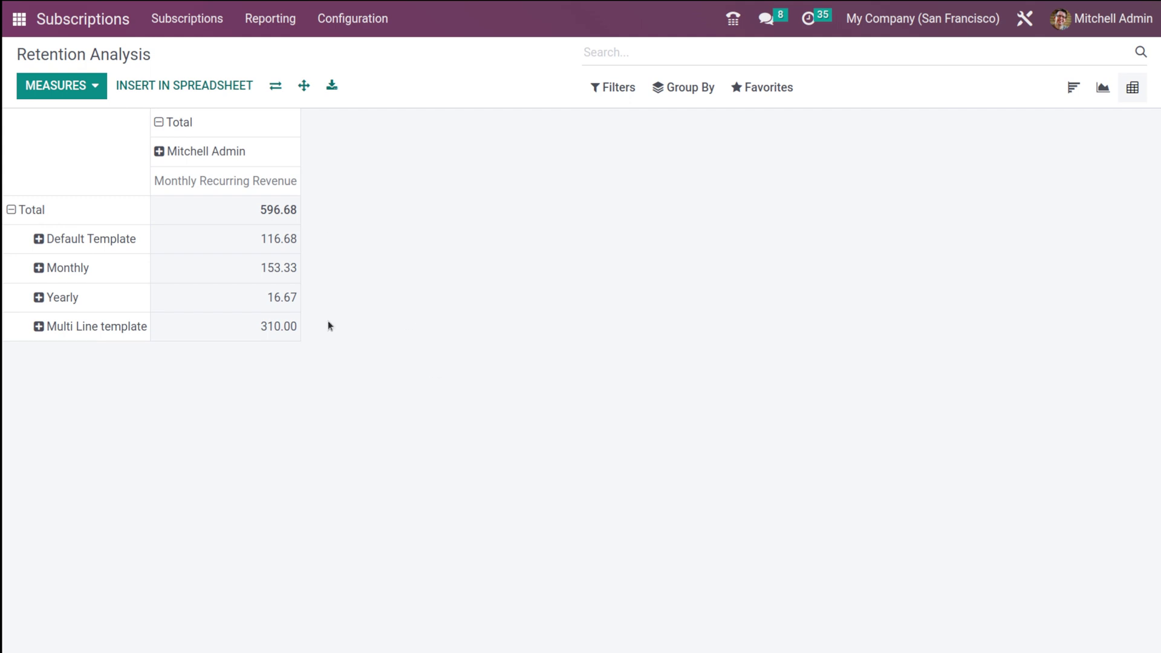
{"action": "left_click", "coordinate": [275, 27]}
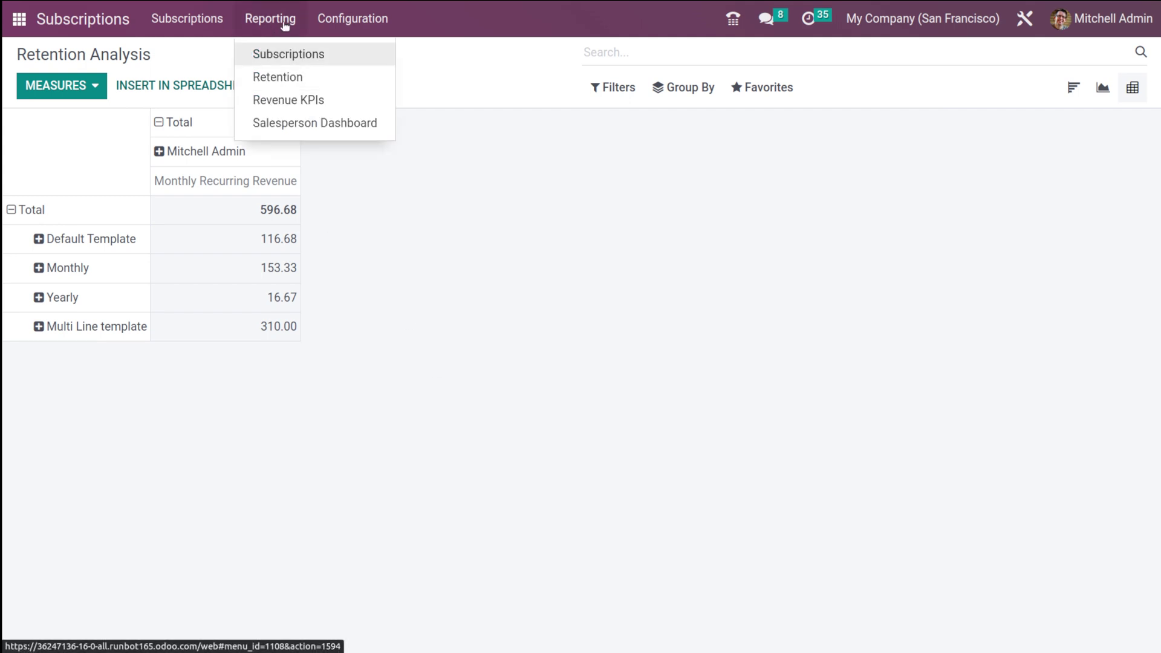
{"action": "left_click", "coordinate": [313, 102]}
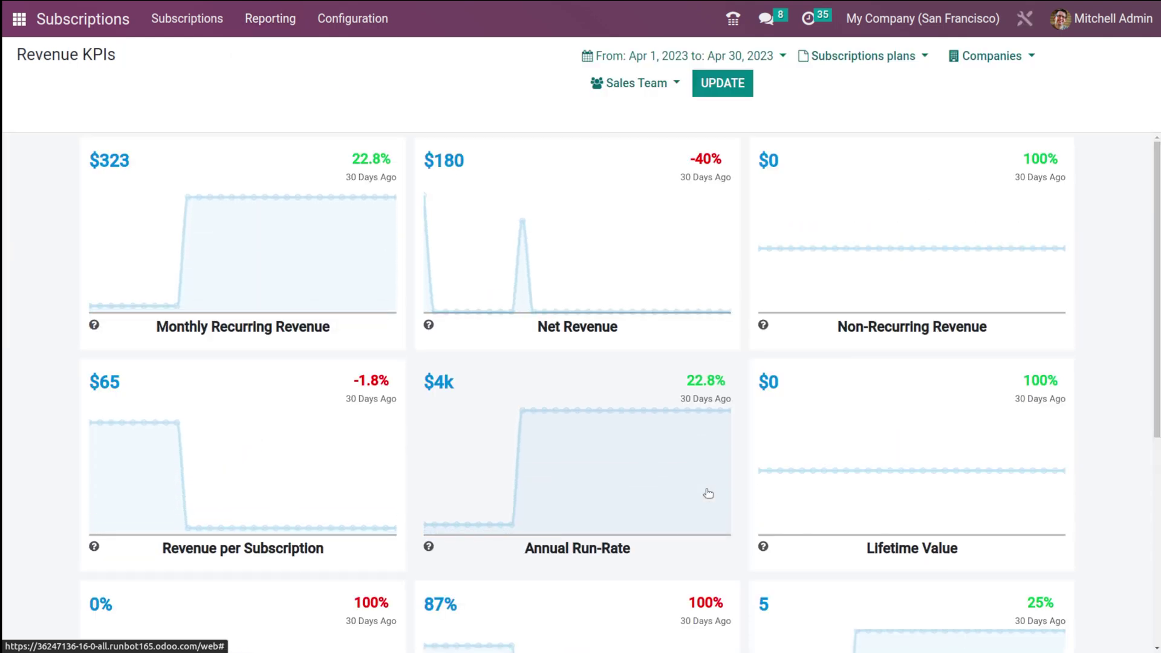
{"action": "mouse_move", "coordinate": [707, 493]}
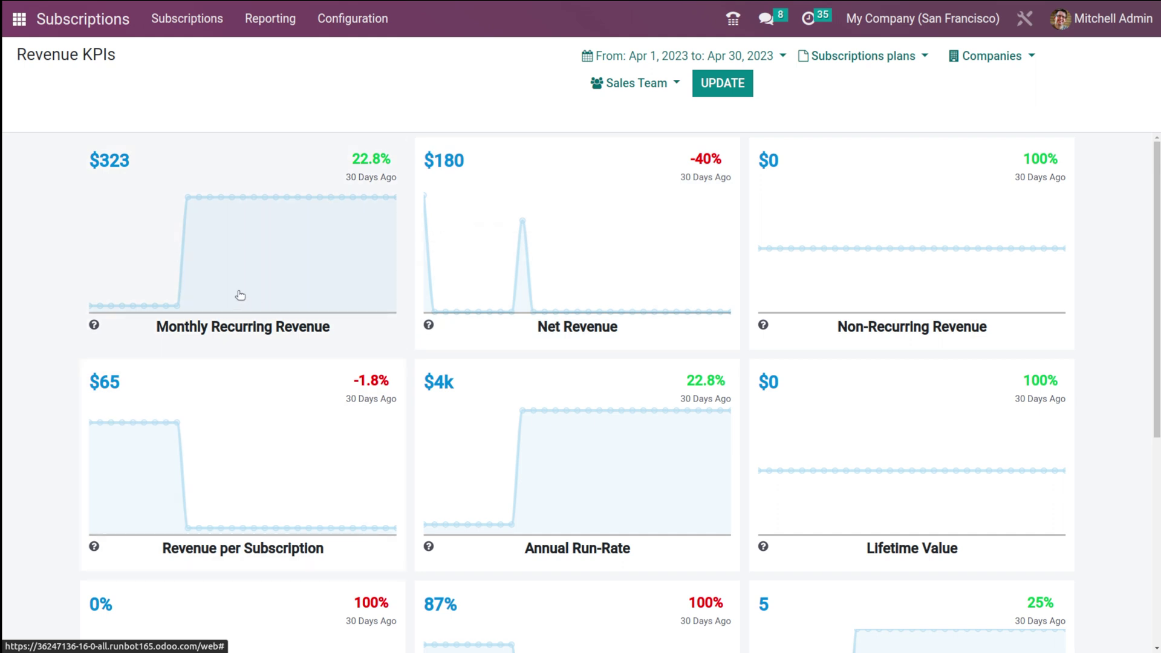
{"action": "scroll", "coordinate": [575, 302], "scroll_direction": "down", "scroll_amount": 2}
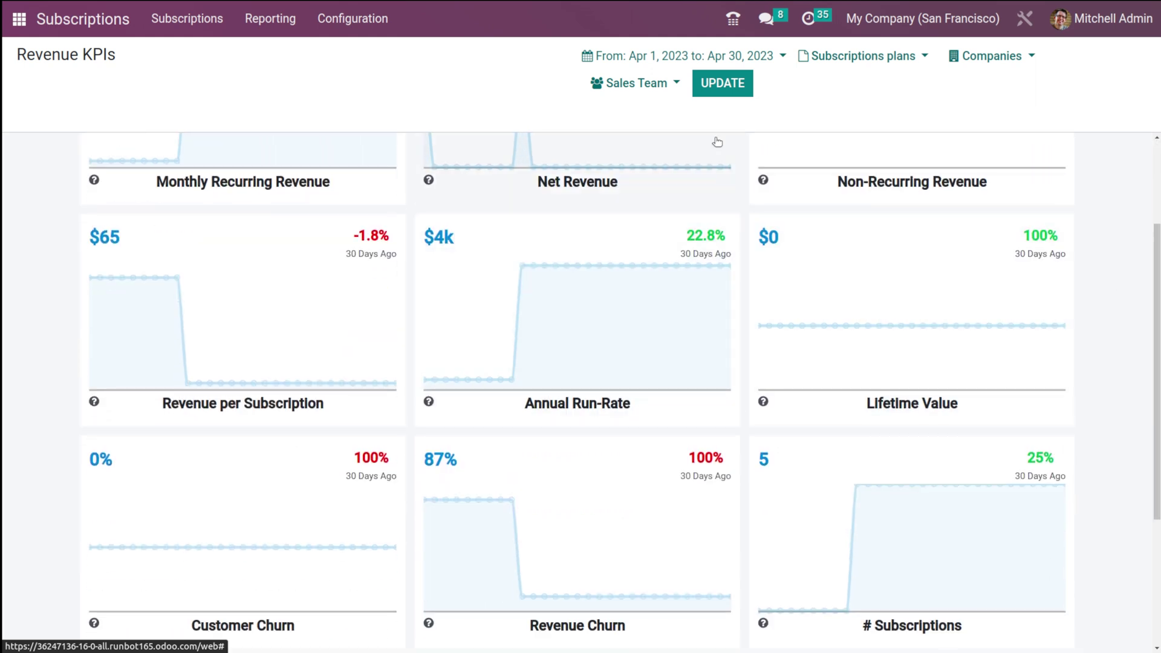
{"action": "scroll", "coordinate": [872, 303], "scroll_direction": "up", "scroll_amount": 2}
{"action": "scroll", "coordinate": [484, 241], "scroll_direction": "down", "scroll_amount": 3}
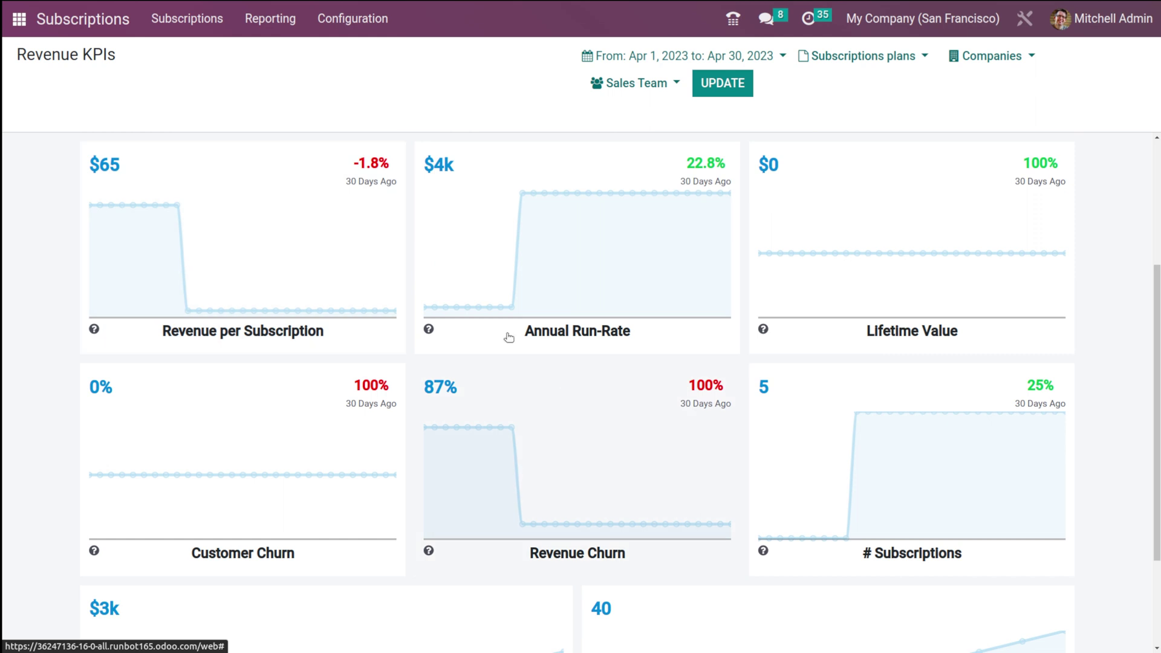
{"action": "scroll", "coordinate": [188, 235], "scroll_direction": "down", "scroll_amount": 2}
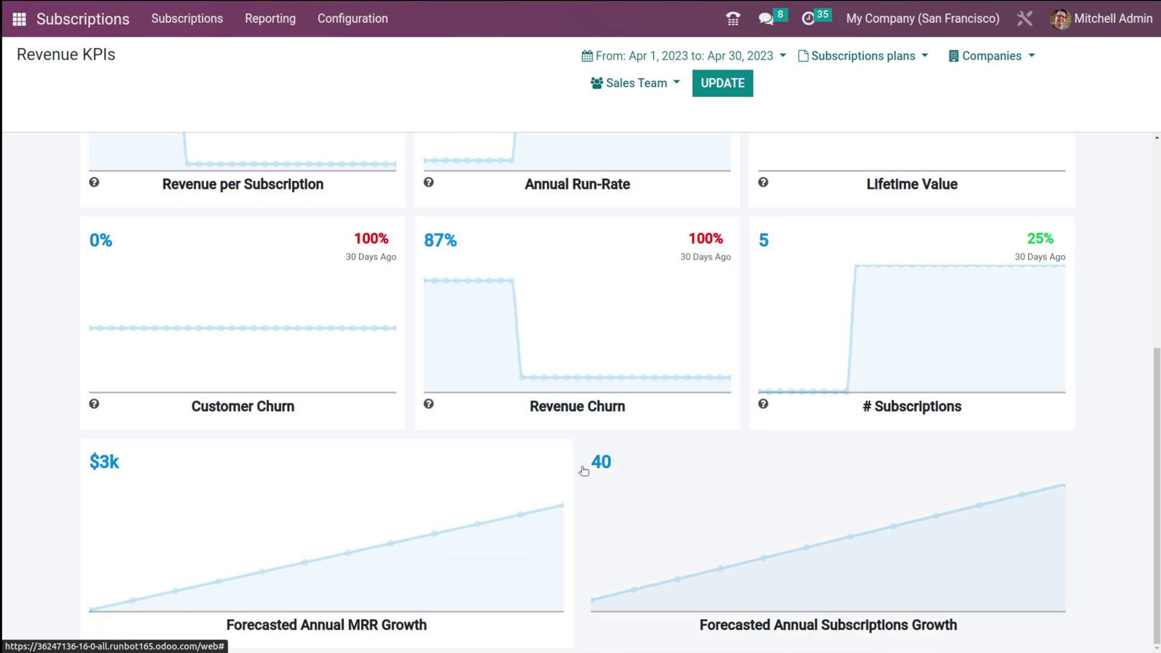
{"action": "scroll", "coordinate": [583, 470], "scroll_direction": "up", "scroll_amount": 5}
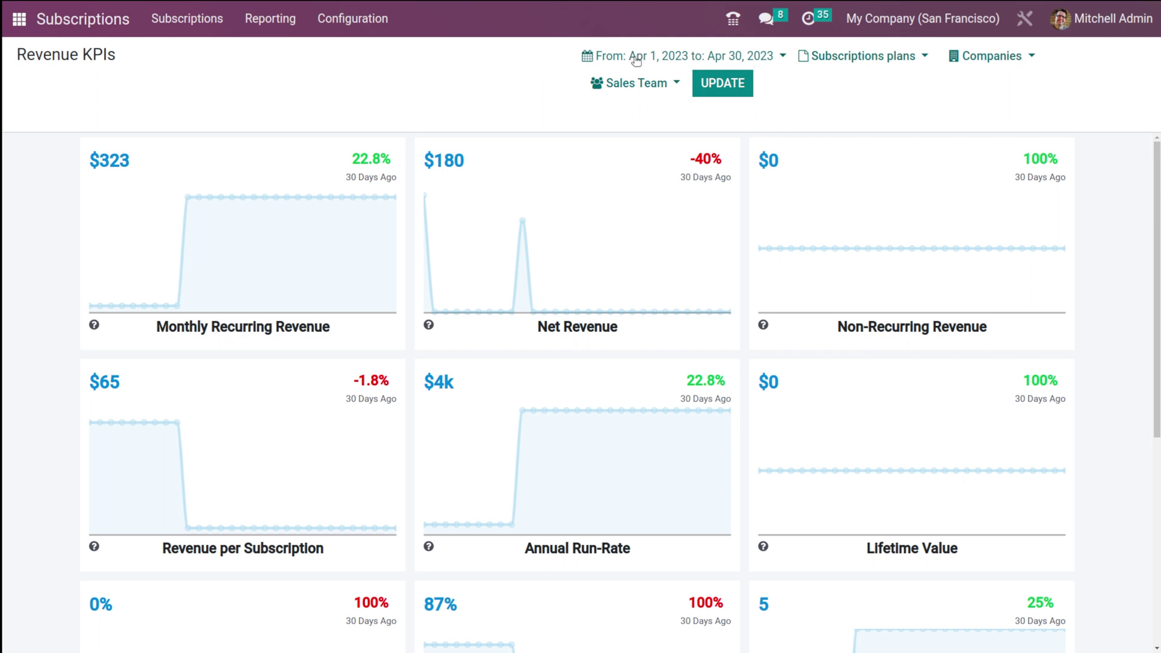
- Look through the Subscription plans, Companies and Sales Team filter choices without selecting any
{"action": "left_click", "coordinate": [819, 67]}
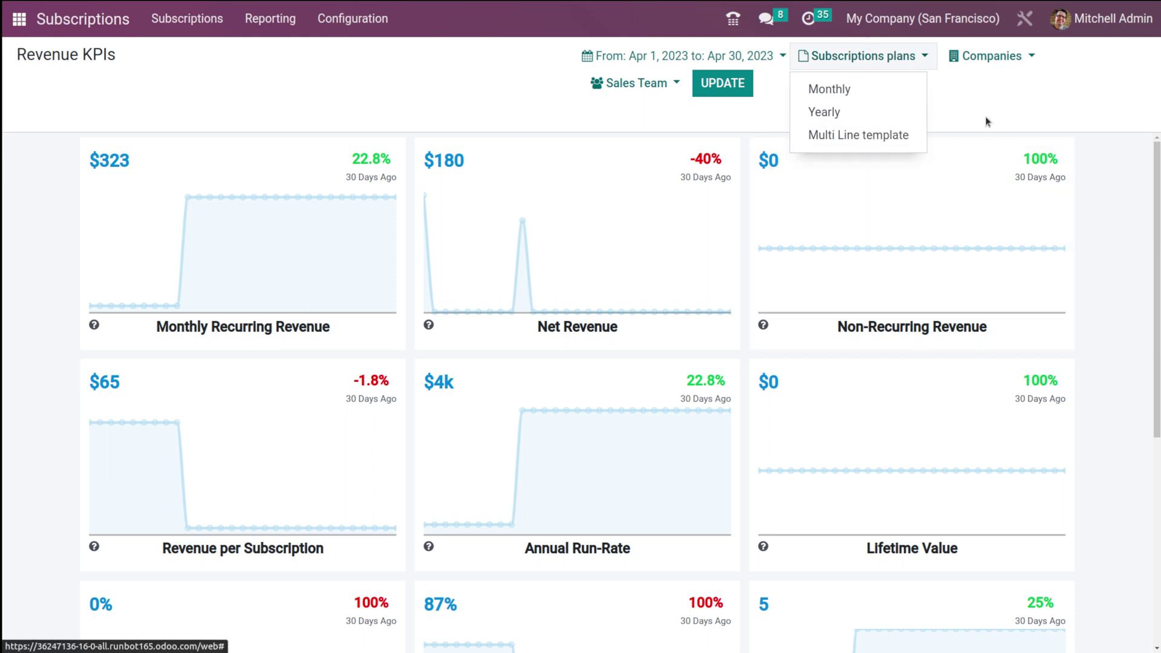
{"action": "left_click", "coordinate": [981, 57]}
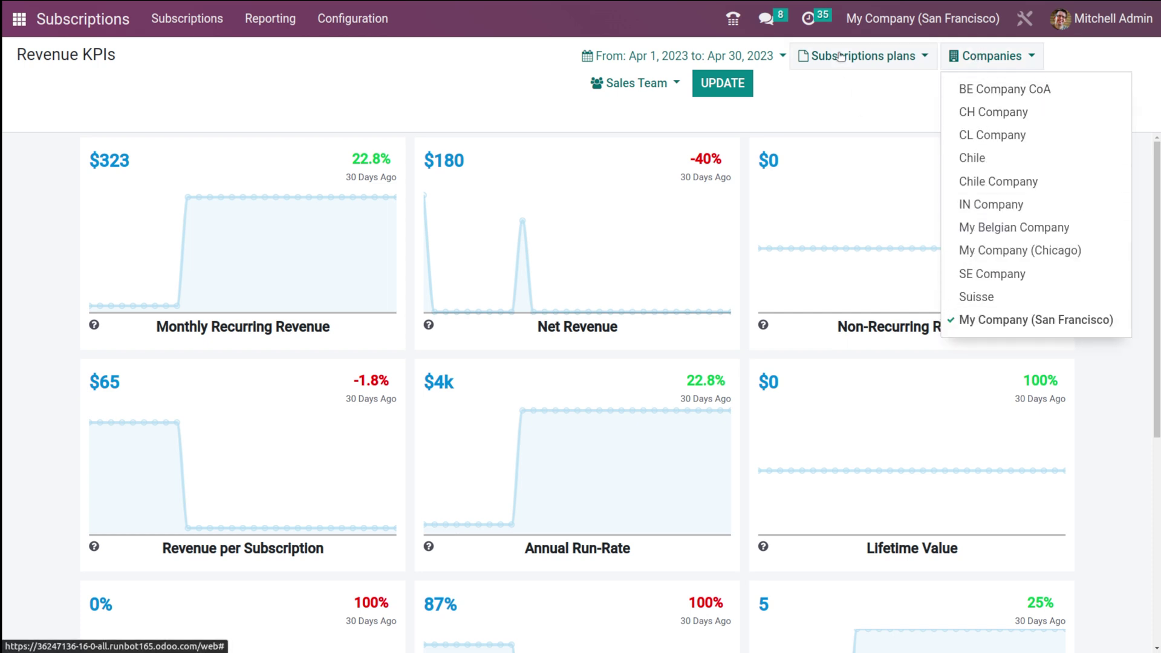
{"action": "left_click", "coordinate": [850, 121]}
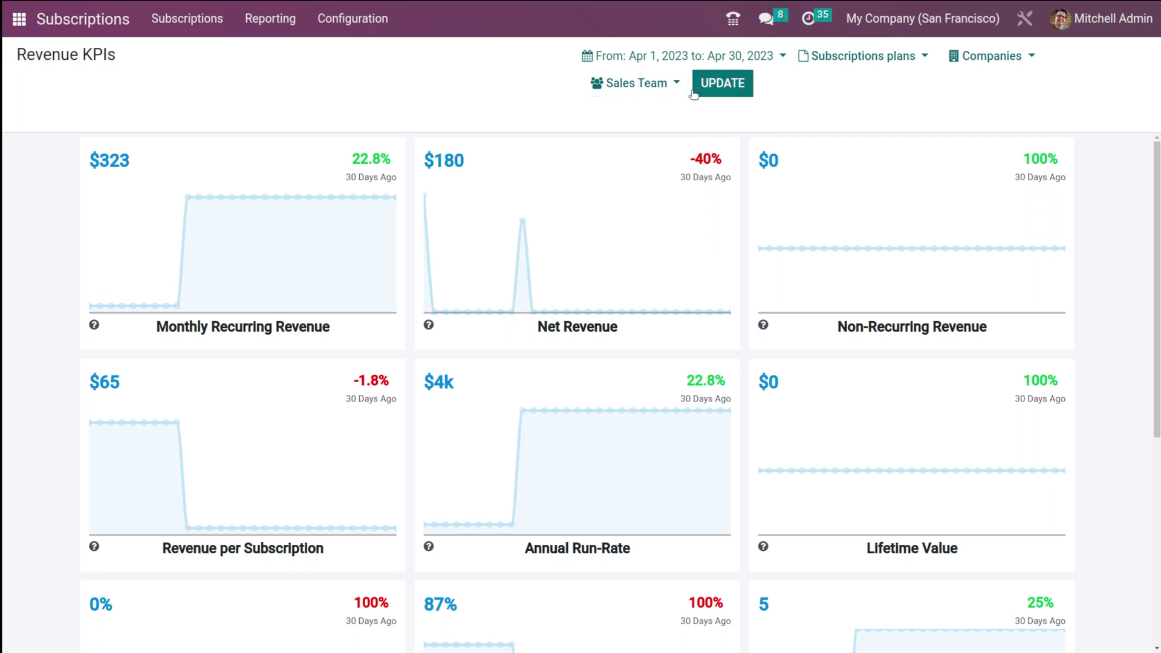
{"action": "left_click", "coordinate": [645, 84]}
{"action": "left_click", "coordinate": [651, 84]}
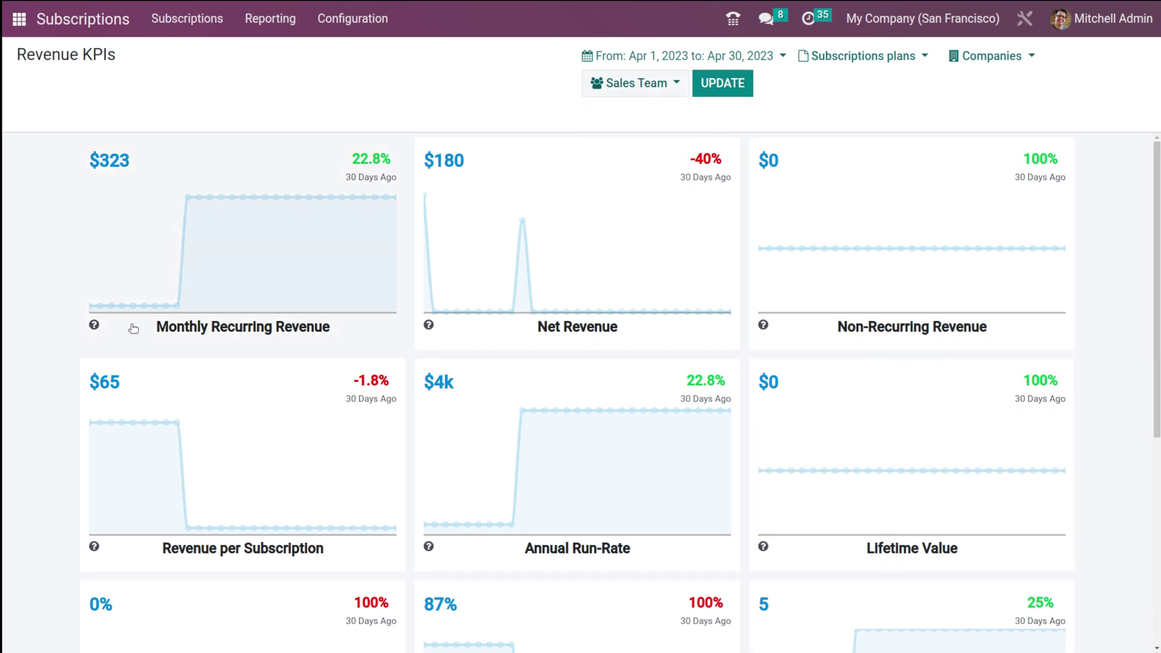
- Filter the Revenue KPIs to the Monthly plan and Sales team, then update the figures
{"action": "left_click", "coordinate": [820, 59]}
{"action": "left_click", "coordinate": [822, 88]}
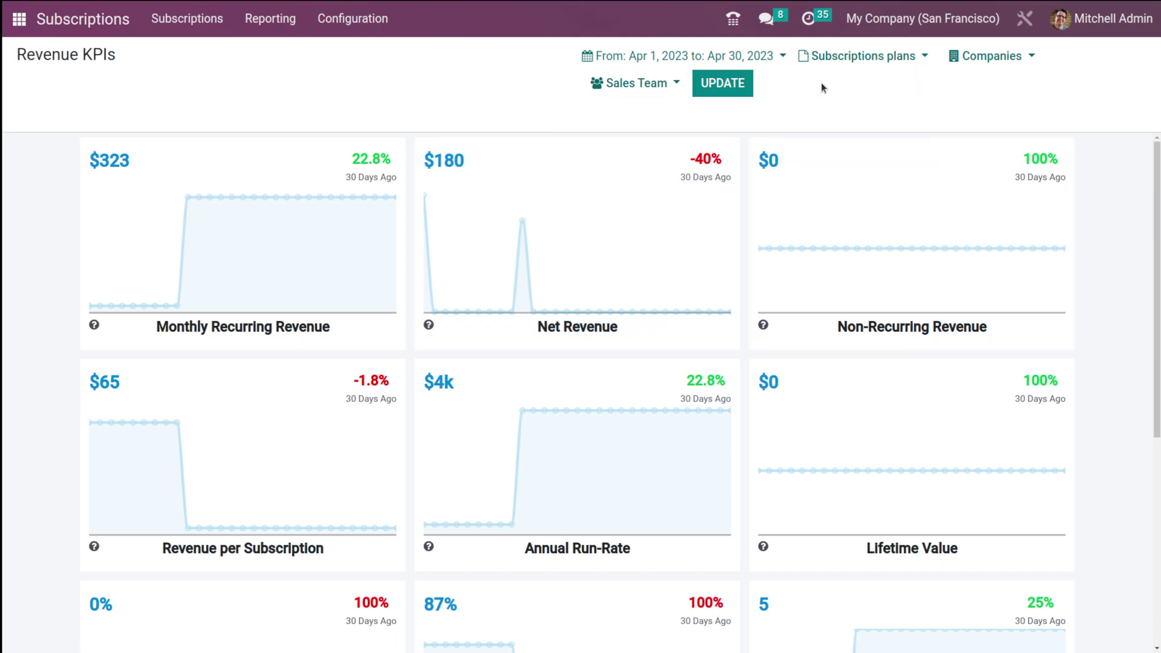
{"action": "left_click", "coordinate": [963, 60]}
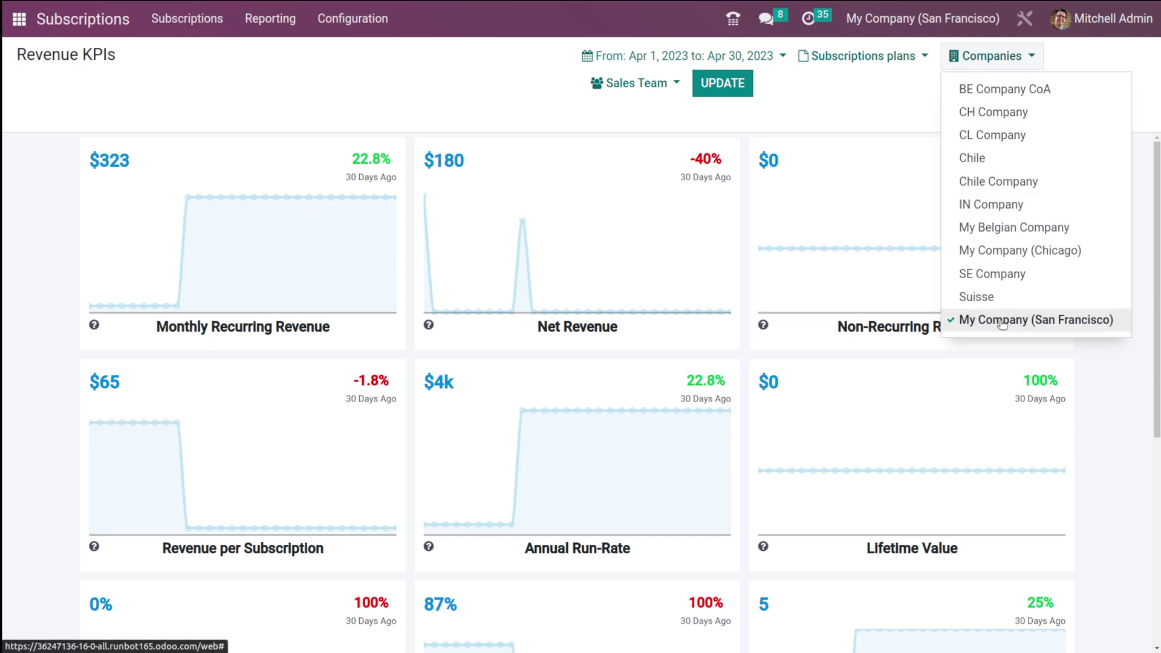
{"action": "left_click", "coordinate": [904, 127]}
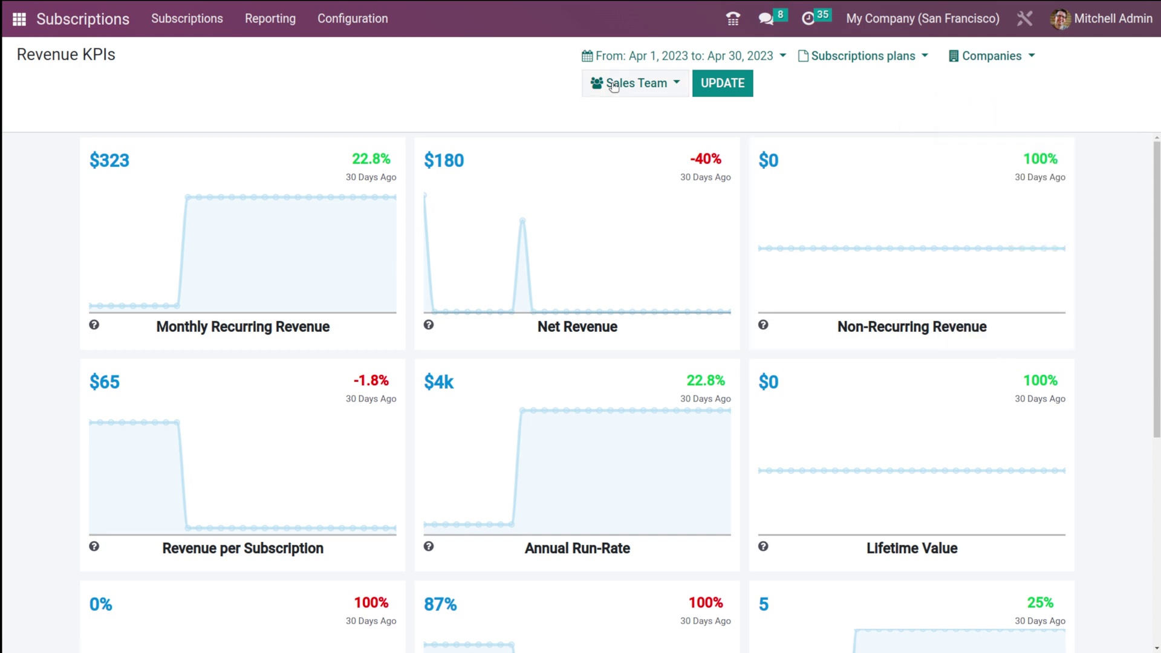
{"action": "left_click", "coordinate": [611, 83]}
{"action": "left_click", "coordinate": [622, 118]}
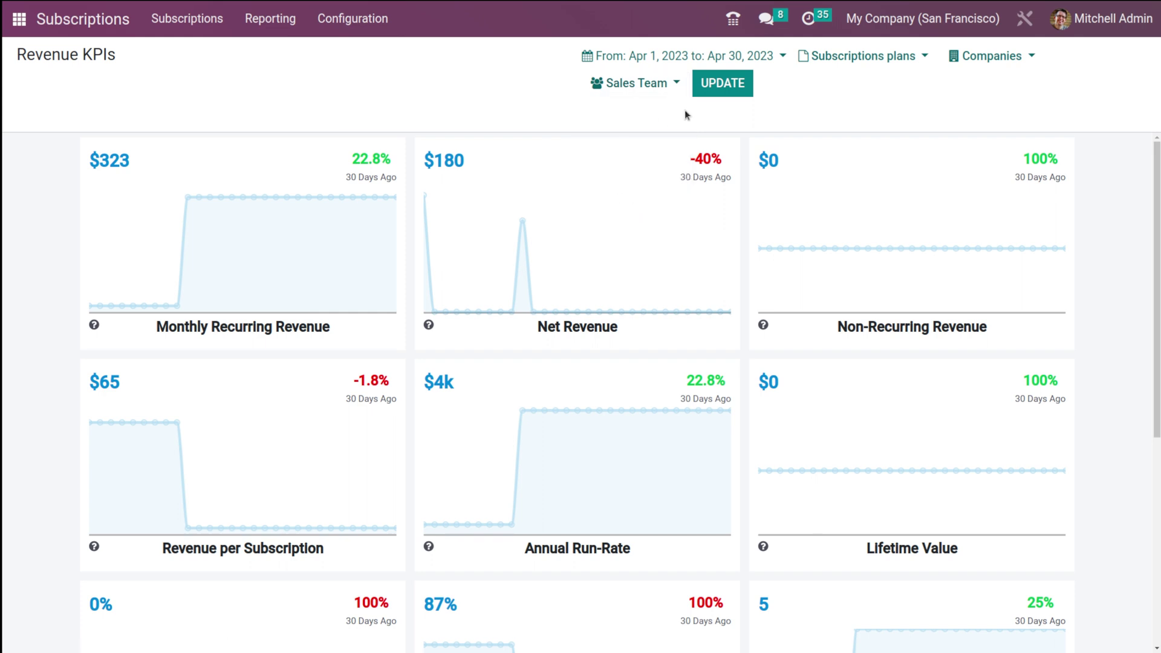
{"action": "left_click", "coordinate": [739, 83]}
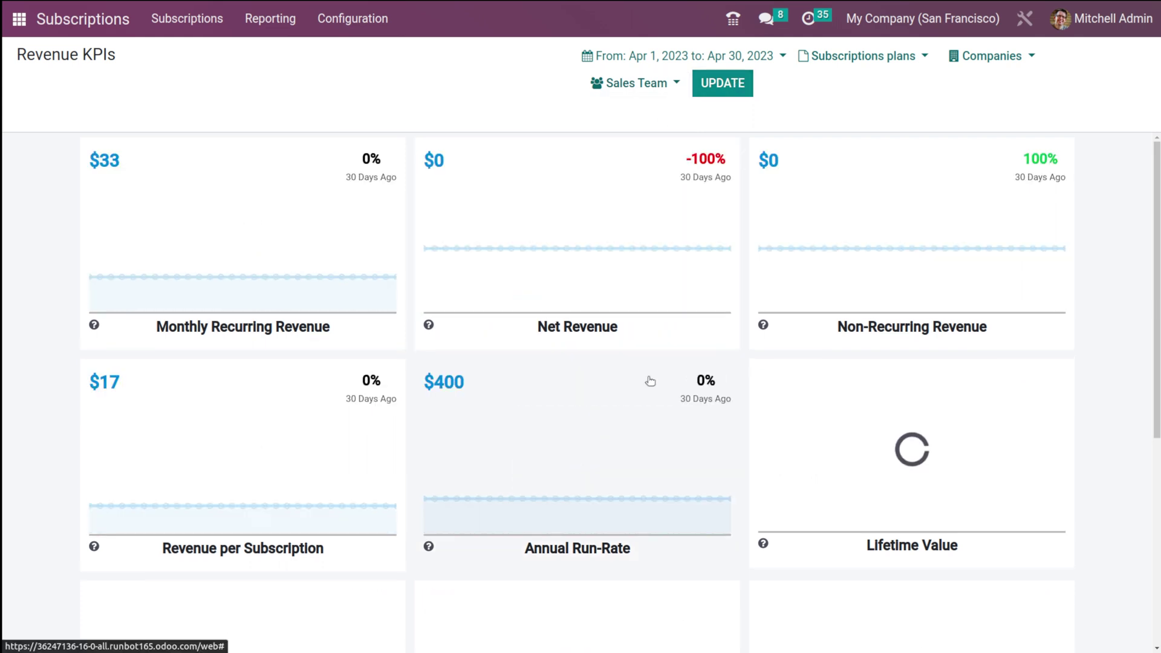
- Review the refreshed KPIs ($33 MRR, 2 subscriptions) and bring up the subscription reports list
{"action": "scroll", "coordinate": [586, 257], "scroll_direction": "down", "scroll_amount": 6}
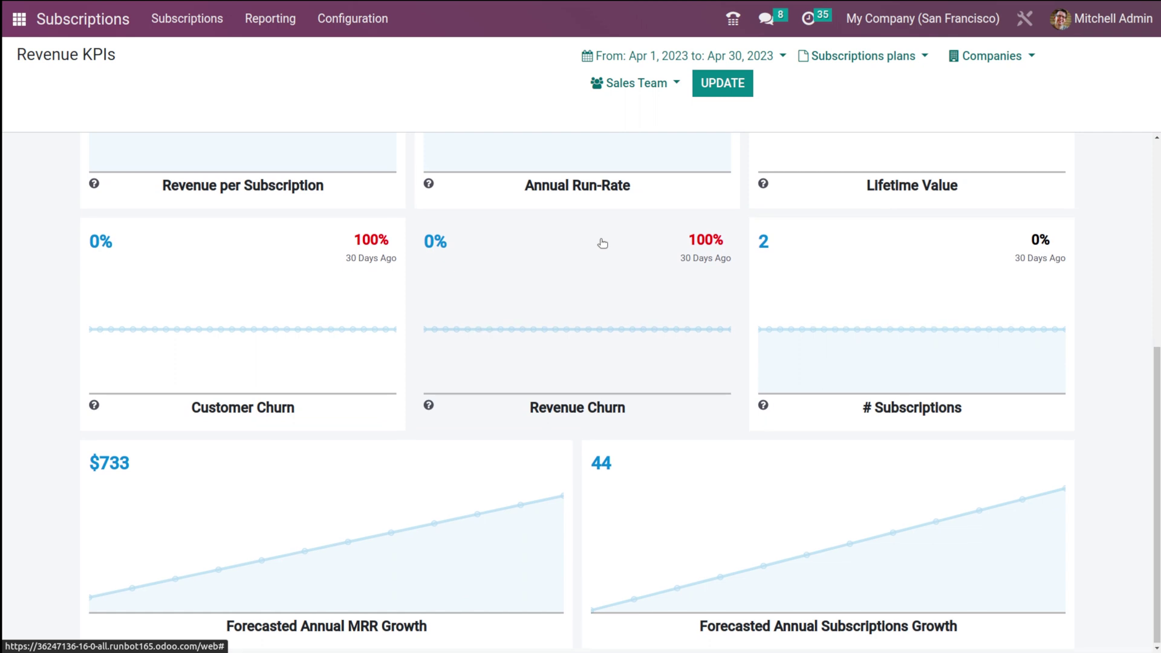
{"action": "scroll", "coordinate": [601, 241], "scroll_direction": "up", "scroll_amount": 6}
{"action": "mouse_move", "coordinate": [576, 257]}
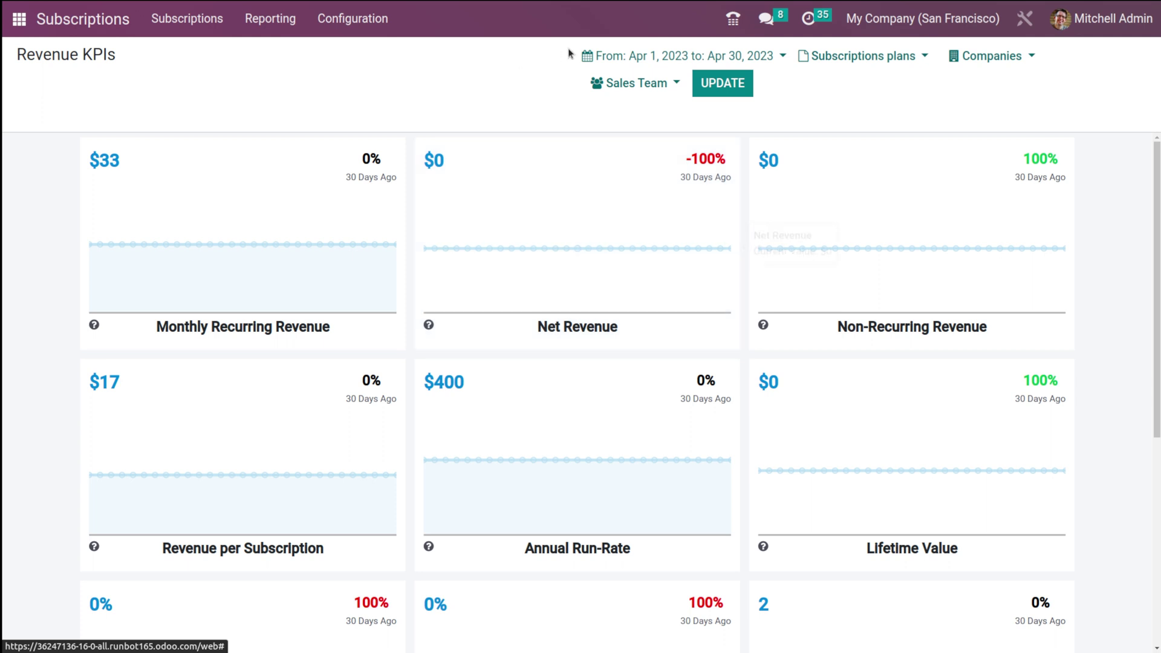
{"action": "left_click", "coordinate": [286, 21]}
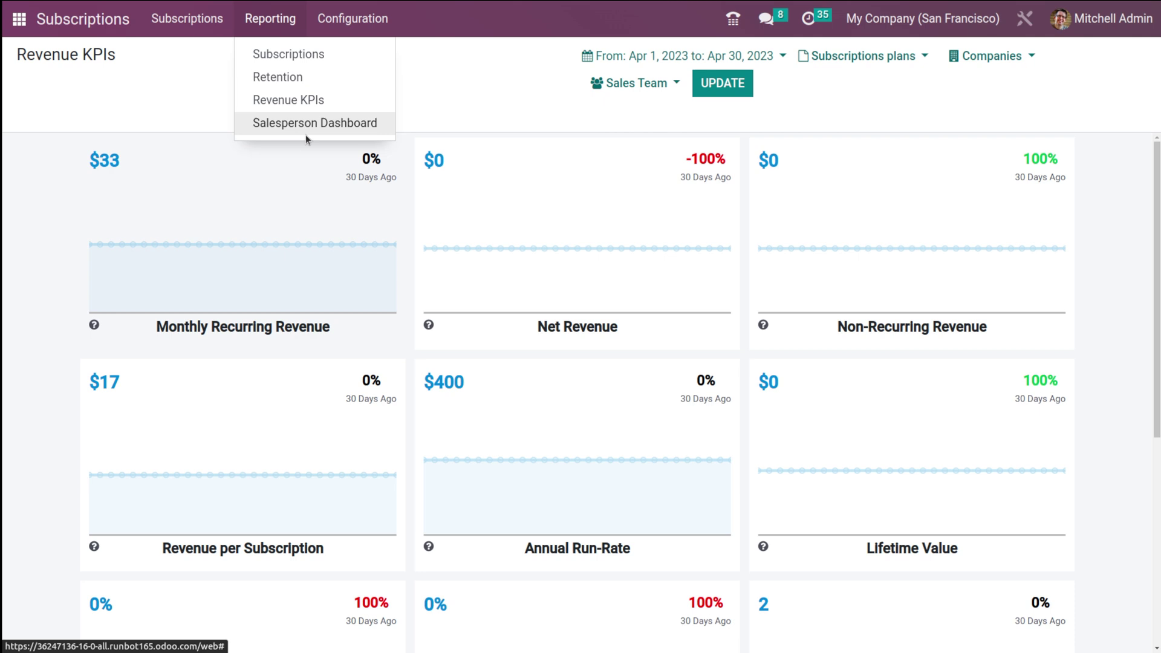
- Open the Salesperson Dashboard report and scroll through its figures
{"action": "left_click", "coordinate": [356, 122]}
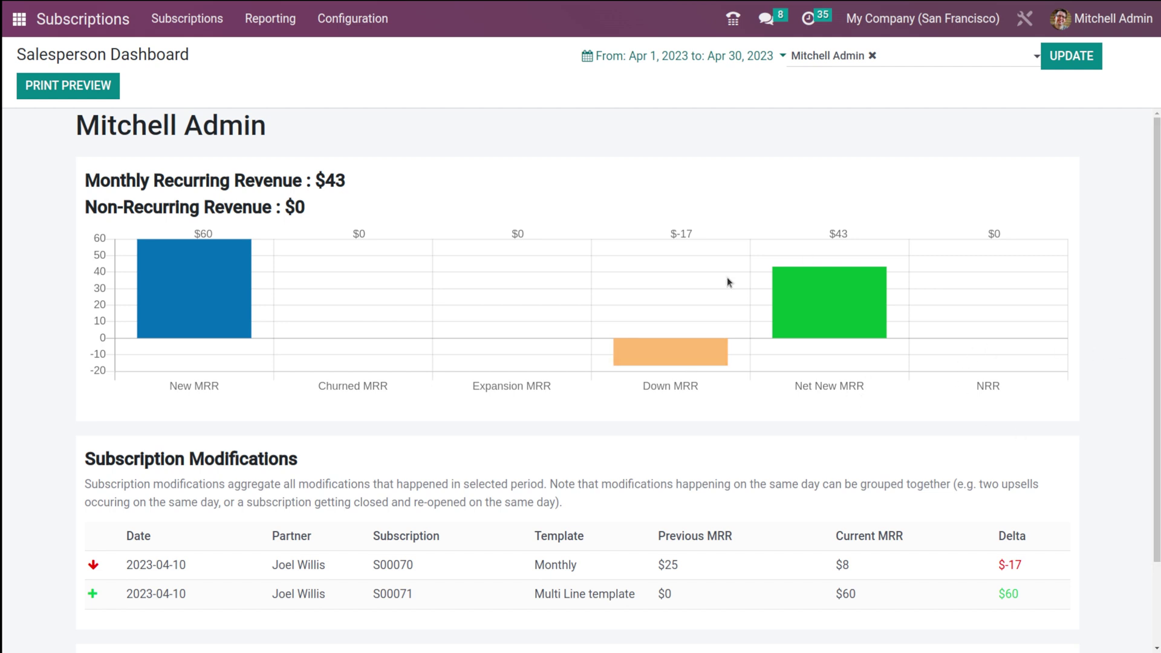
{"action": "scroll", "coordinate": [615, 265], "scroll_direction": "down", "scroll_amount": 2}
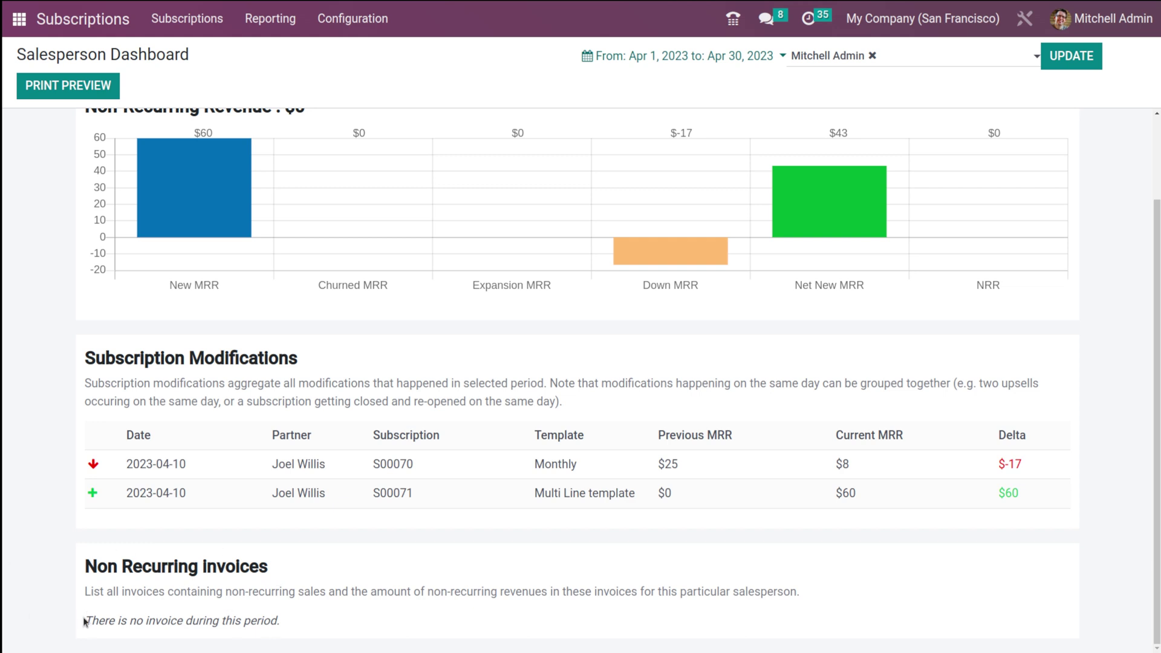
{"action": "scroll", "coordinate": [357, 350], "scroll_direction": "up", "scroll_amount": 2}
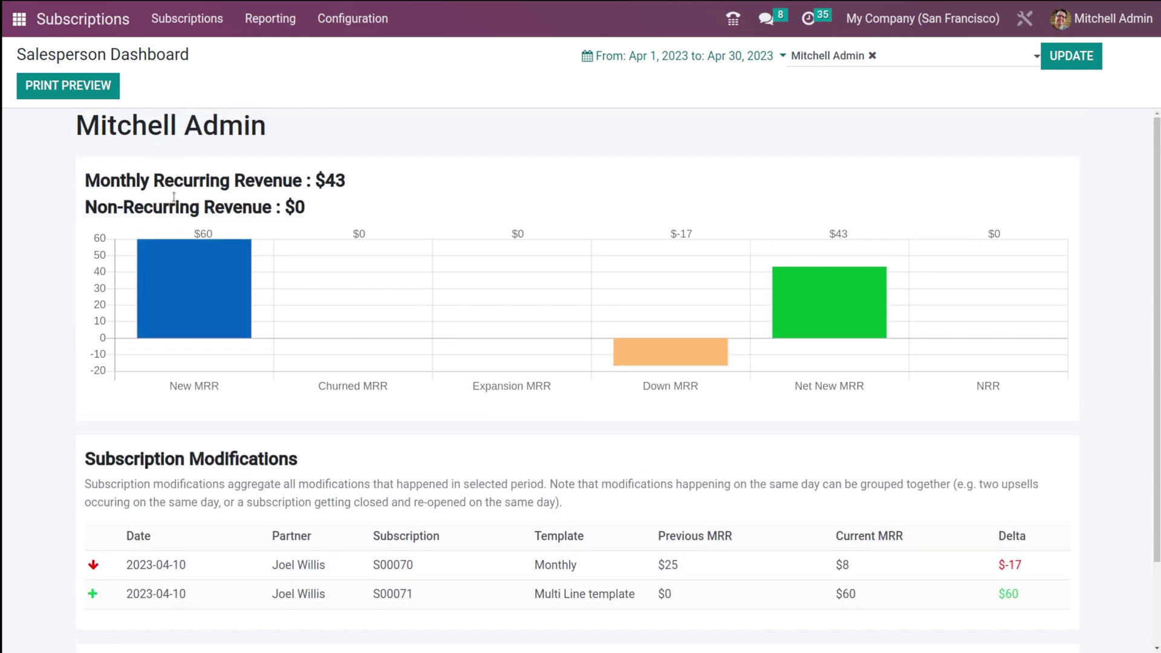
- Generate the dashboard's print-preview PDF and open the downloaded file
{"action": "left_click", "coordinate": [57, 90]}
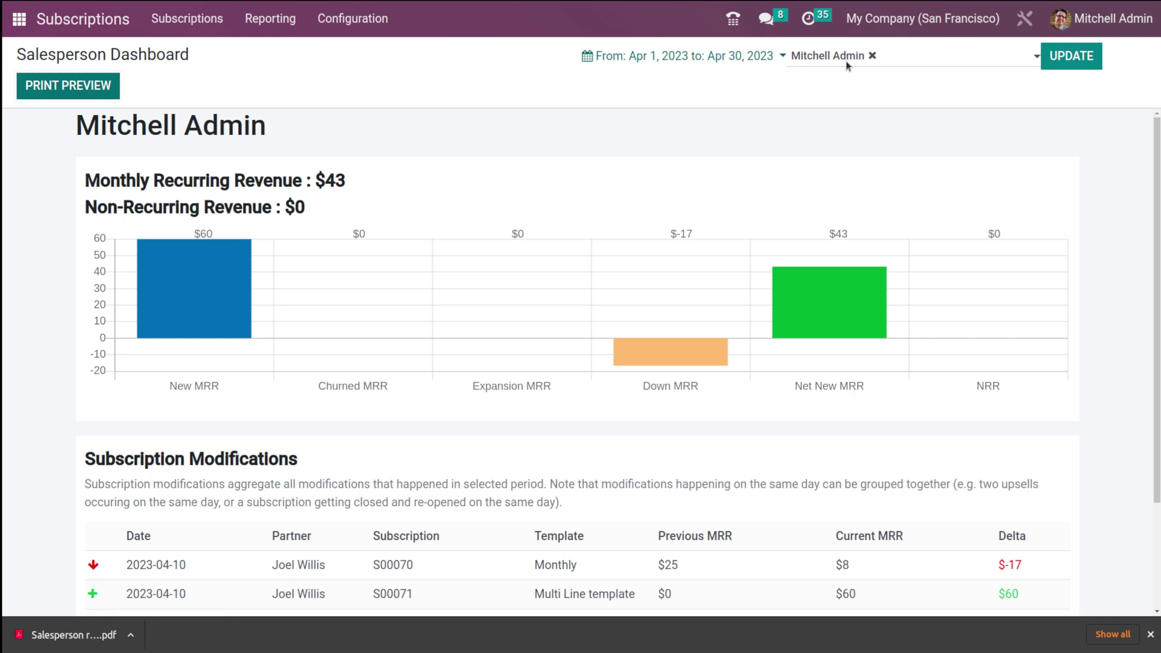
{"action": "left_click", "coordinate": [895, 56]}
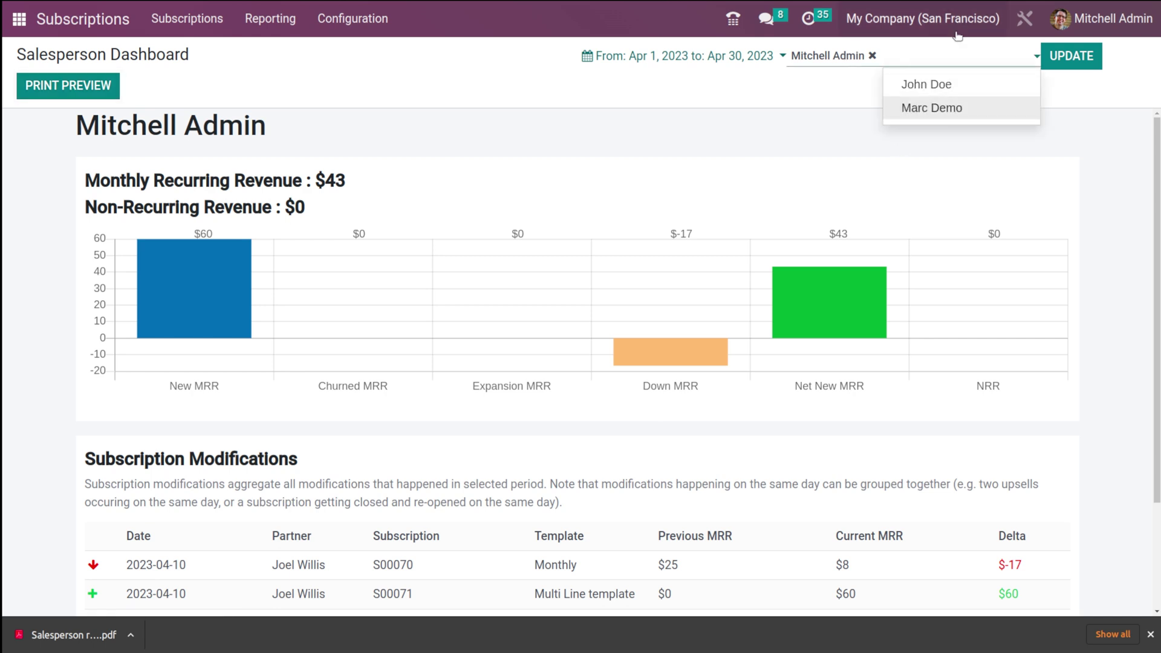
{"action": "left_click", "coordinate": [809, 99]}
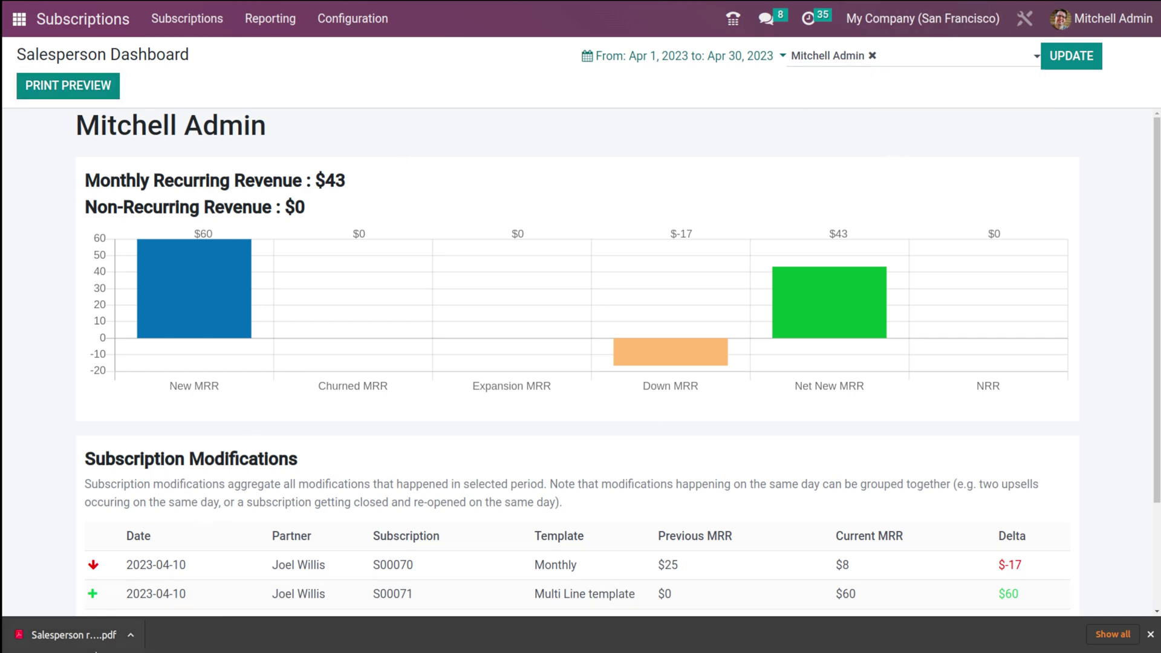
{"action": "left_click", "coordinate": [67, 635]}
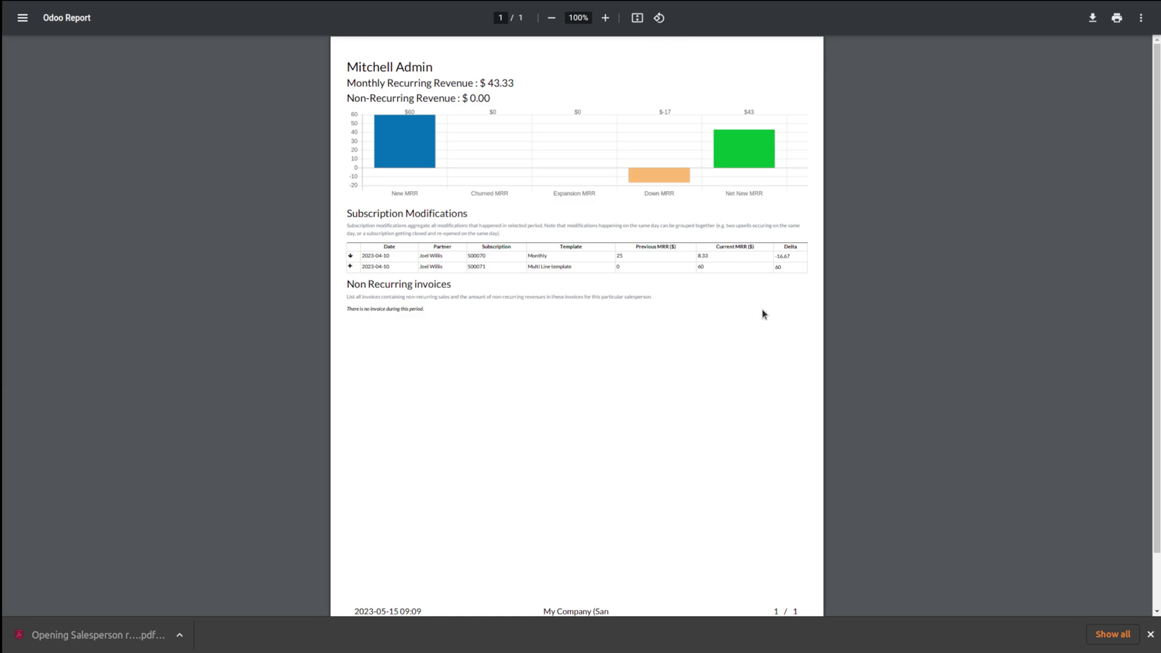
{"action": "scroll", "coordinate": [759, 308], "scroll_direction": "down", "scroll_amount": 1}
{"action": "scroll", "coordinate": [749, 297], "scroll_direction": "up", "scroll_amount": 1}
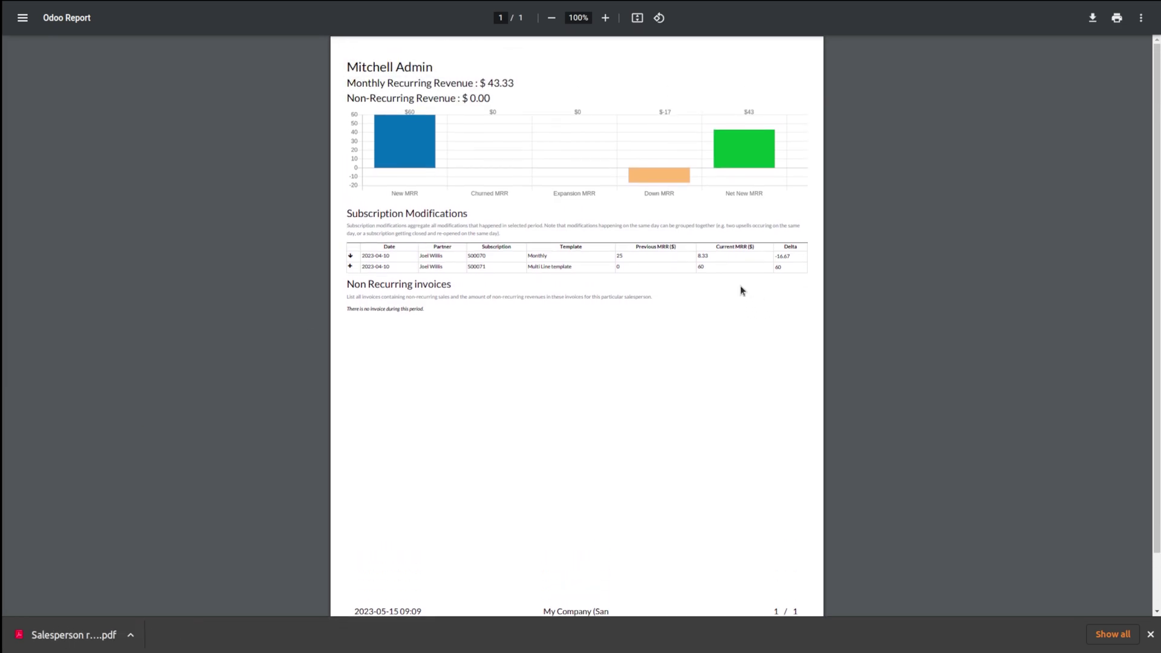